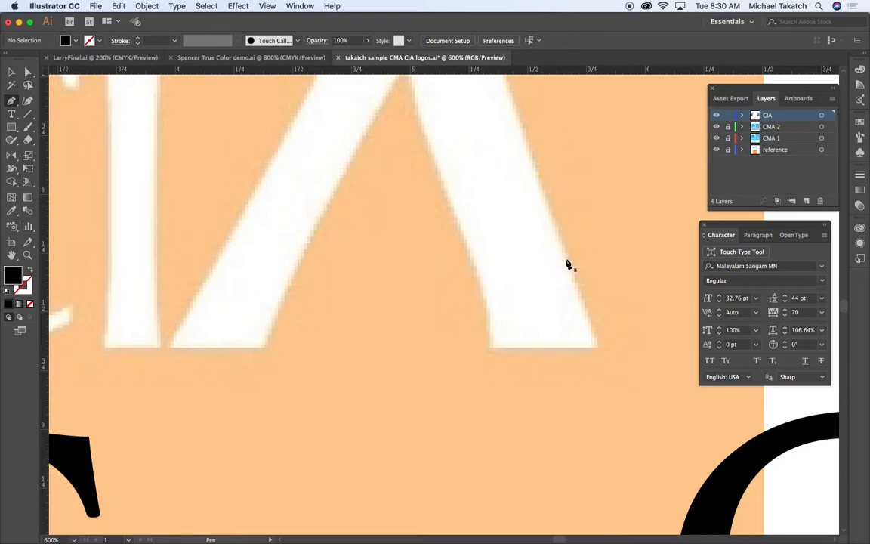
Step: Trace the letter A's right foot, curved inner edges and rounded inner peak with the Pen tool, using a black stroke and no fill
{"action": "left_click", "coordinate": [597, 348]}
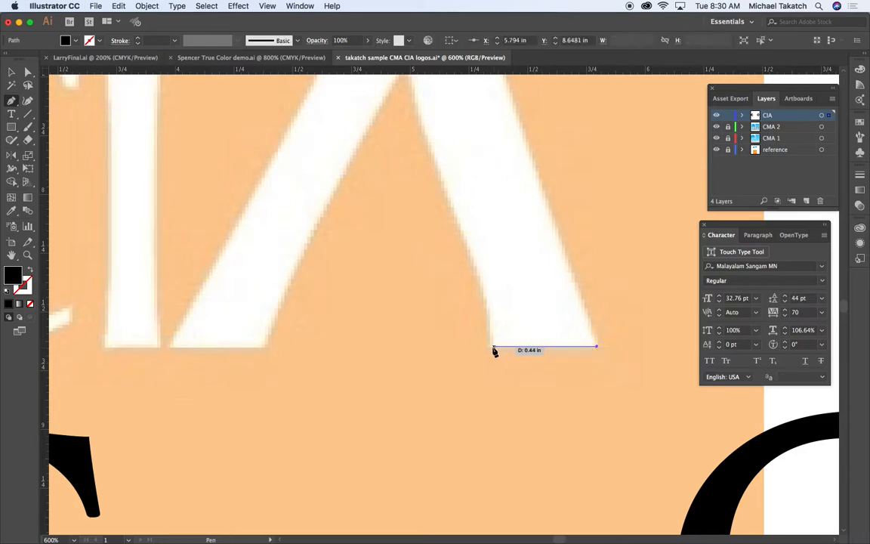
{"action": "left_click_drag", "start_coordinate": [489, 348], "coordinate": [481, 277]}
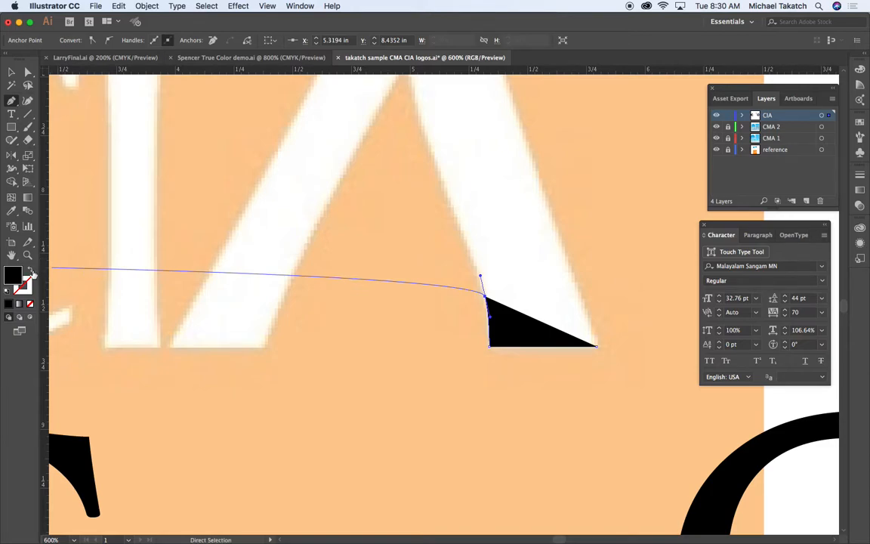
{"action": "left_click", "coordinate": [30, 272]}
{"action": "scroll", "coordinate": [473, 295], "scroll_direction": "up", "scroll_amount": 5}
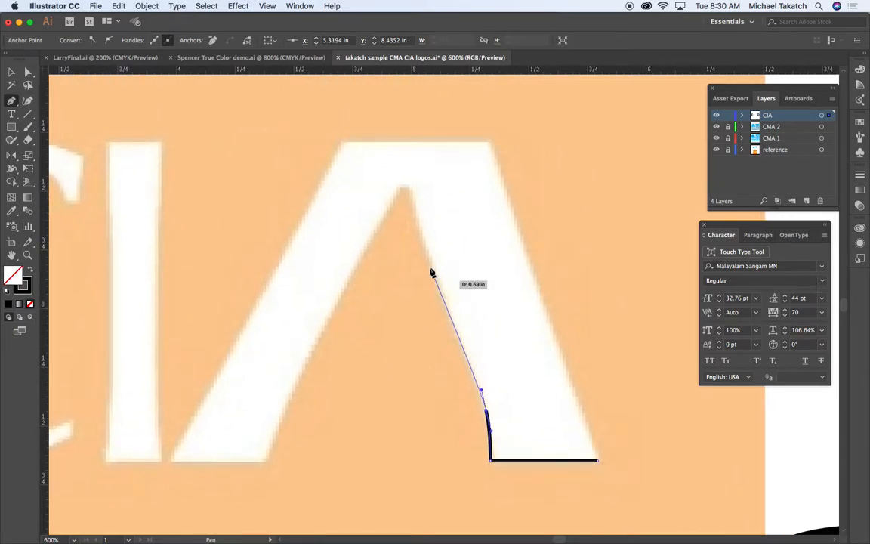
{"action": "left_click_drag", "start_coordinate": [422, 239], "coordinate": [399, 191]}
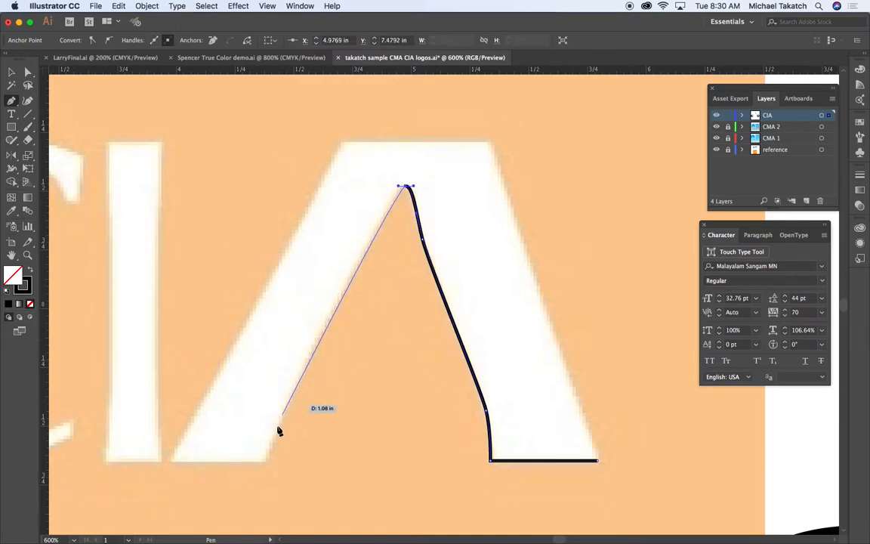
{"action": "left_click_drag", "start_coordinate": [282, 450], "coordinate": [315, 424]}
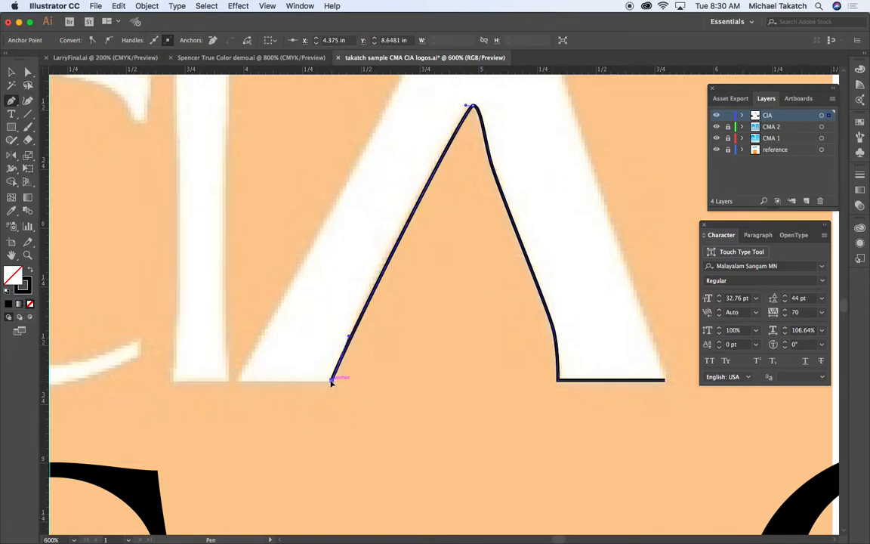
Step: Trace the A's left foot, outer left edge, flat top and outer right edge, closing the path at the right foot's outer corner
{"action": "left_click", "coordinate": [239, 380]}
{"action": "left_click_drag", "start_coordinate": [315, 323], "coordinate": [250, 460]}
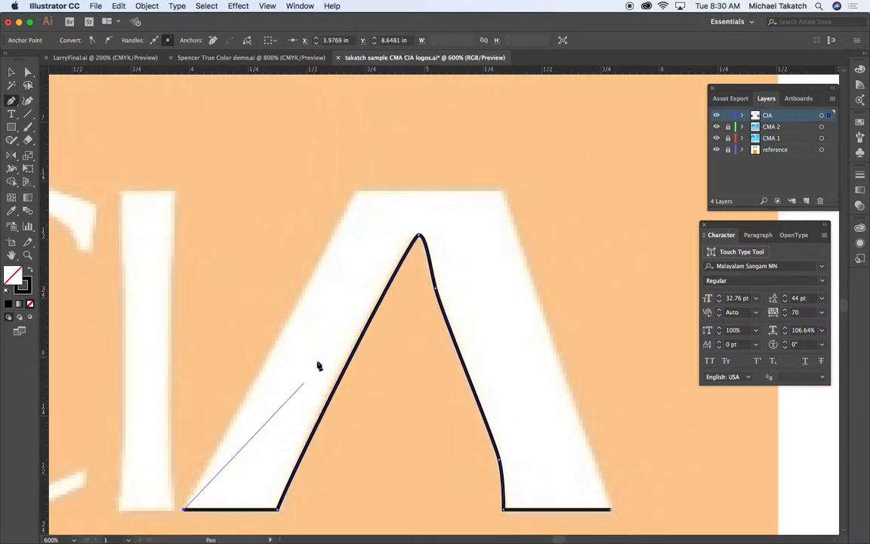
{"action": "left_click", "coordinate": [354, 191]}
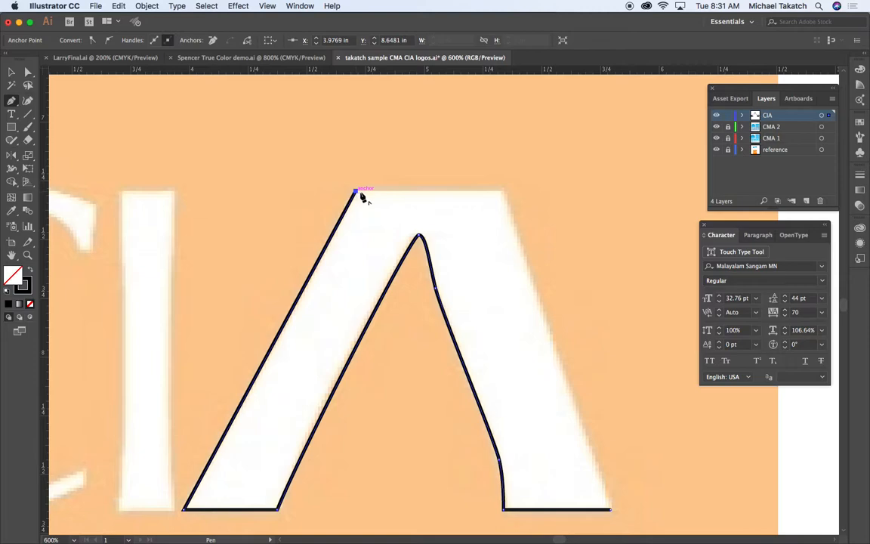
{"action": "left_click", "coordinate": [501, 192]}
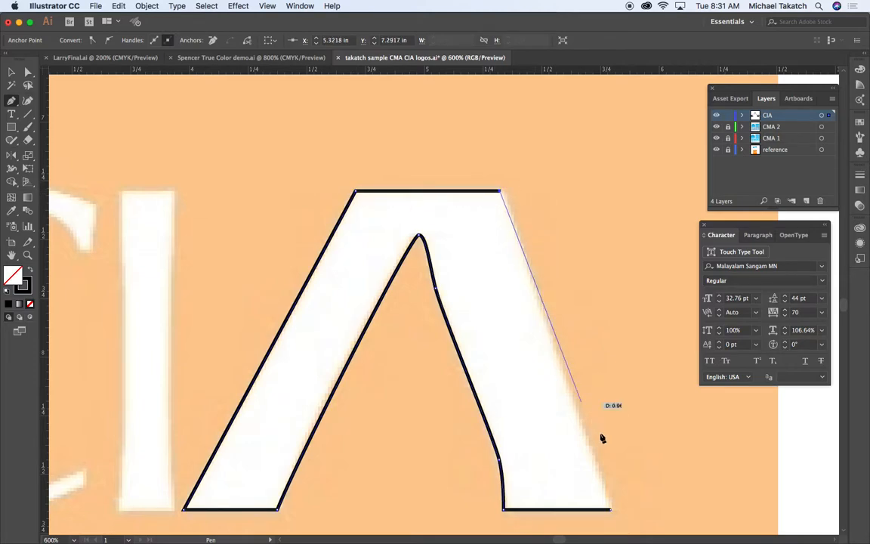
{"action": "left_click", "coordinate": [612, 510]}
Step: Trace the flat top and slightly curved right side of the letter I with the Pen tool
{"action": "left_click_drag", "start_coordinate": [181, 356], "coordinate": [365, 301]}
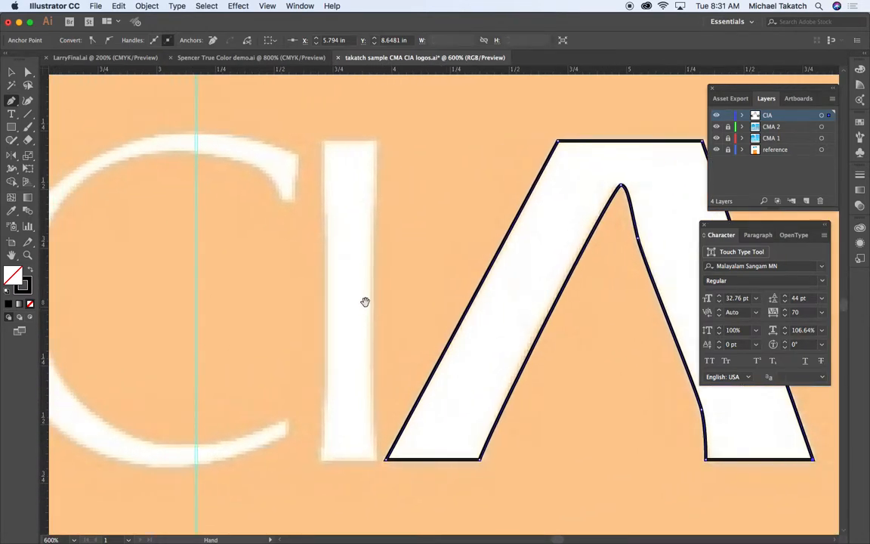
{"action": "left_click", "coordinate": [323, 142]}
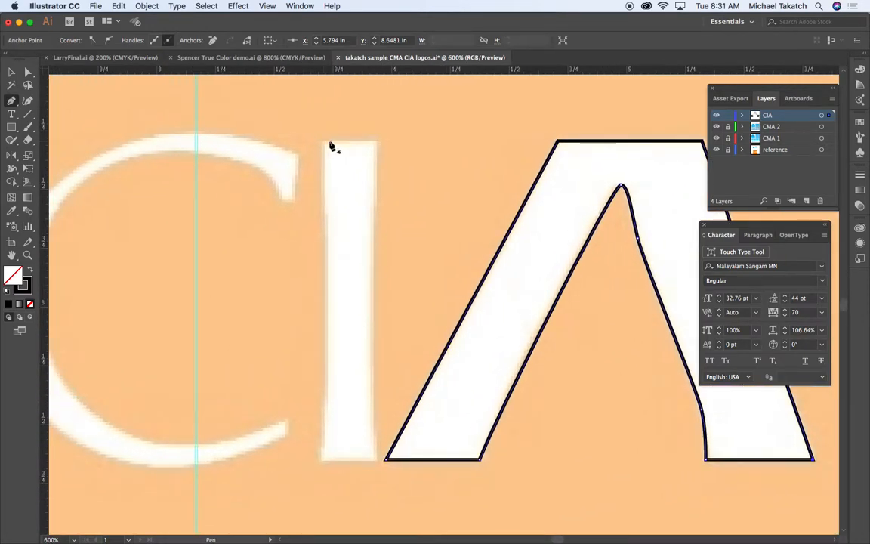
{"action": "left_click", "coordinate": [377, 142]}
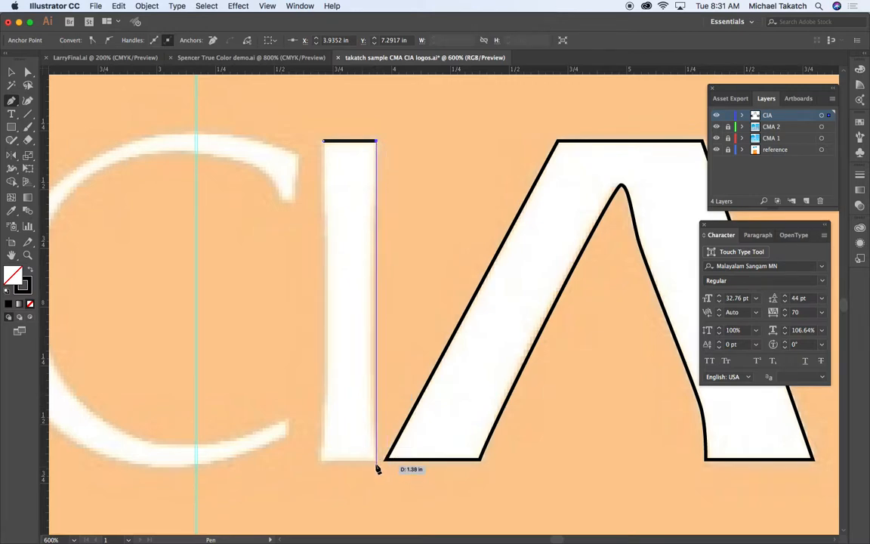
{"action": "left_click_drag", "start_coordinate": [376, 460], "coordinate": [381, 483]}
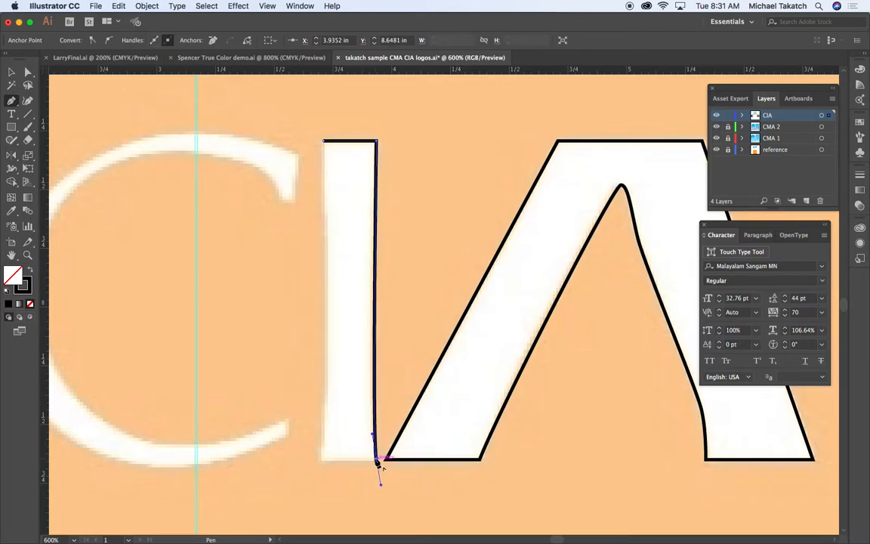
Step: Trace the I's base and gently curved left side, closing the path at its upper left corner
{"action": "key", "text": "super+equal"}
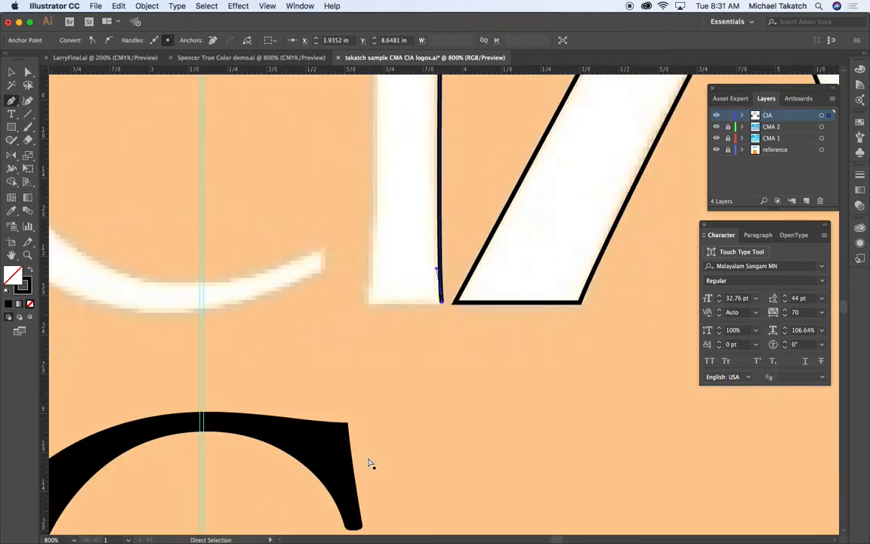
{"action": "left_click", "coordinate": [370, 303]}
{"action": "left_click_drag", "start_coordinate": [378, 283], "coordinate": [326, 479]}
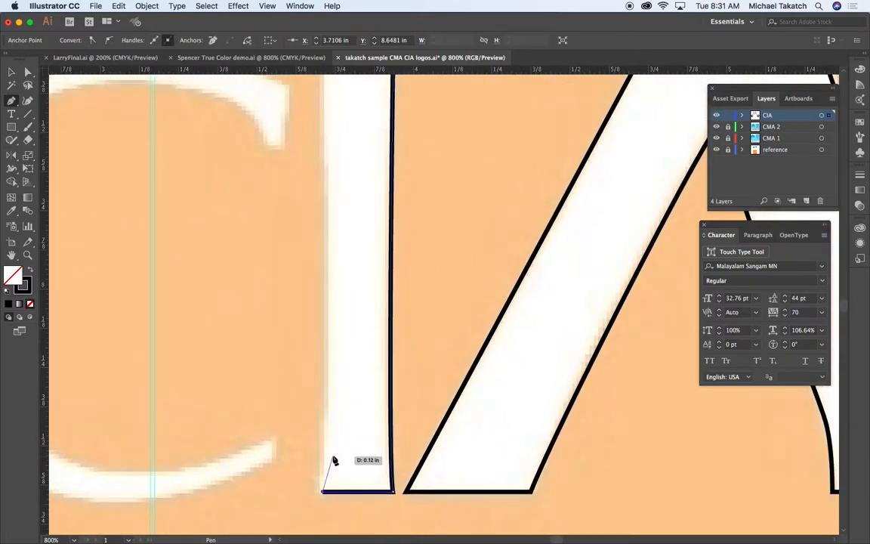
{"action": "key", "text": "super+minus"}
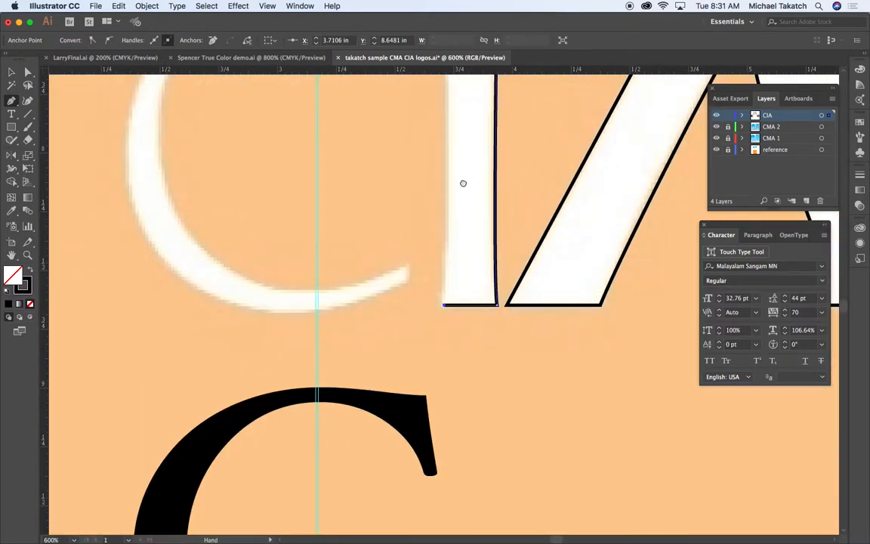
{"action": "left_click_drag", "start_coordinate": [465, 176], "coordinate": [395, 349]}
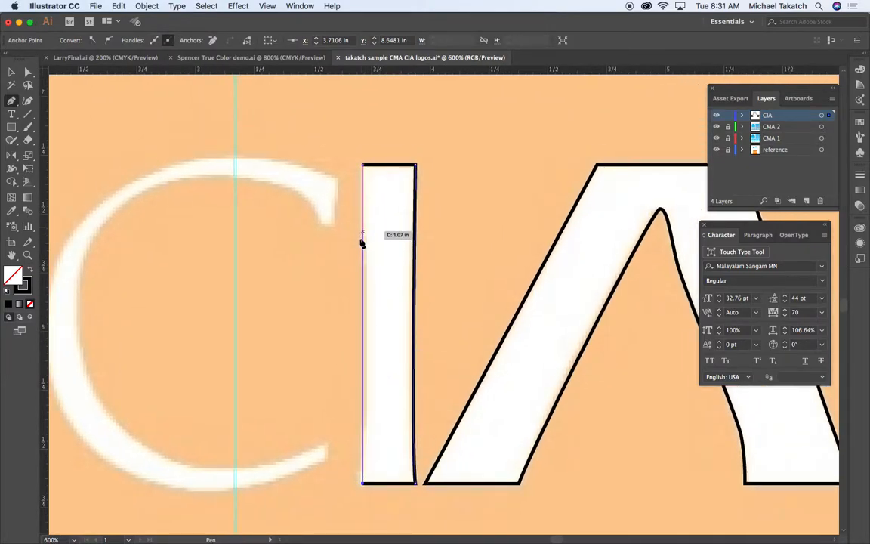
{"action": "left_click_drag", "start_coordinate": [367, 287], "coordinate": [365, 246]}
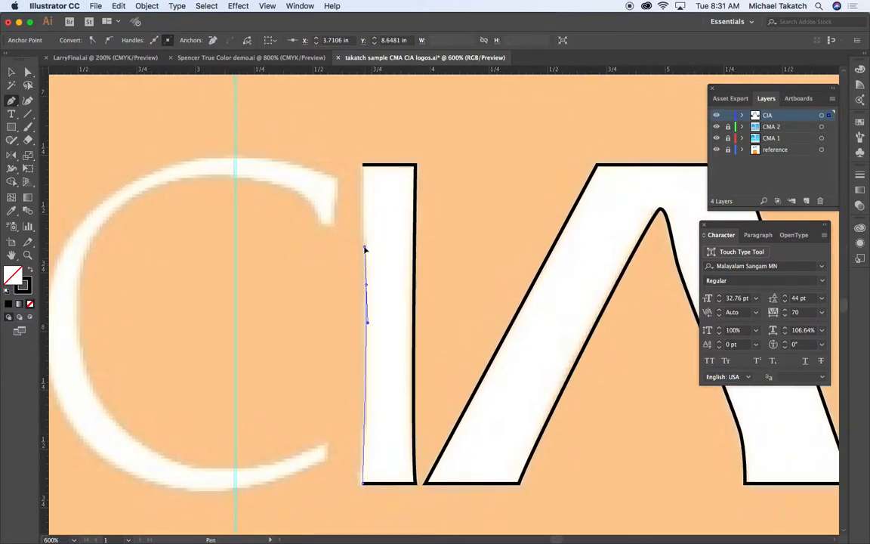
{"action": "left_click_drag", "start_coordinate": [363, 166], "coordinate": [363, 130]}
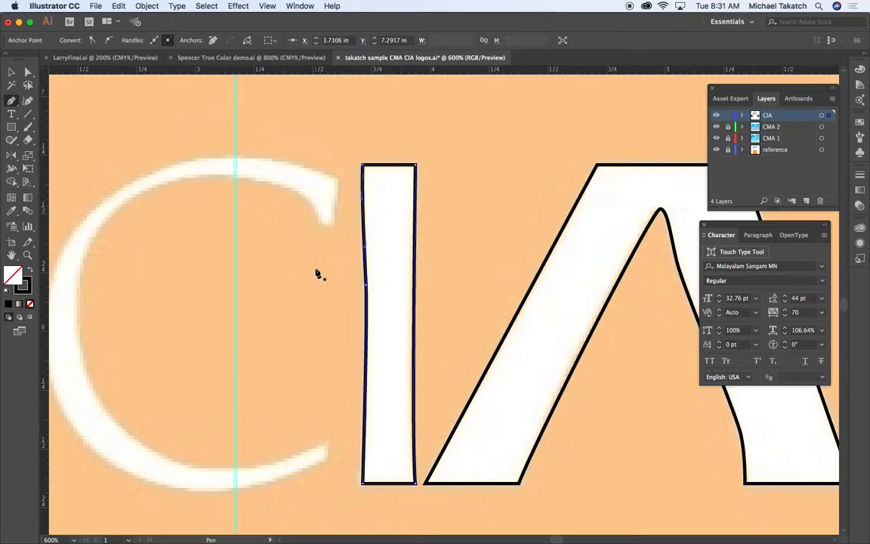
Step: Trace the reference letter C from its upper terminal along the inner curve to the lower terminal's upper corner with the Pen tool
{"action": "left_click_drag", "start_coordinate": [301, 270], "coordinate": [421, 266]}
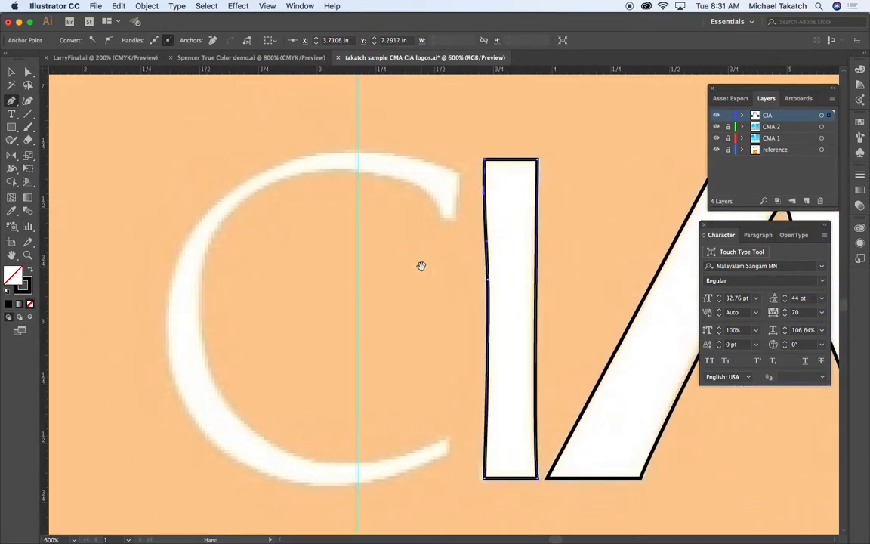
{"action": "left_click", "coordinate": [459, 174]}
{"action": "left_click_drag", "start_coordinate": [453, 219], "coordinate": [446, 223]}
{"action": "left_click_drag", "start_coordinate": [363, 173], "coordinate": [293, 168]}
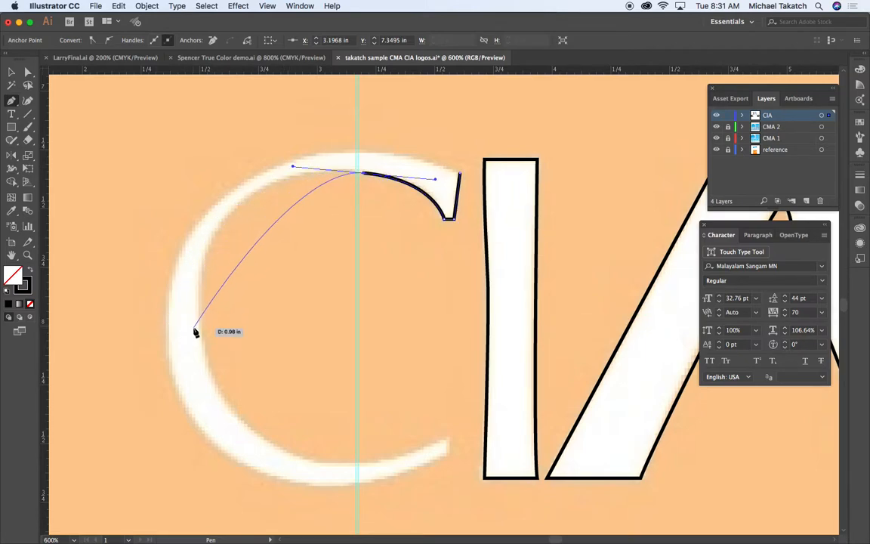
{"action": "left_click_drag", "start_coordinate": [199, 328], "coordinate": [204, 468]}
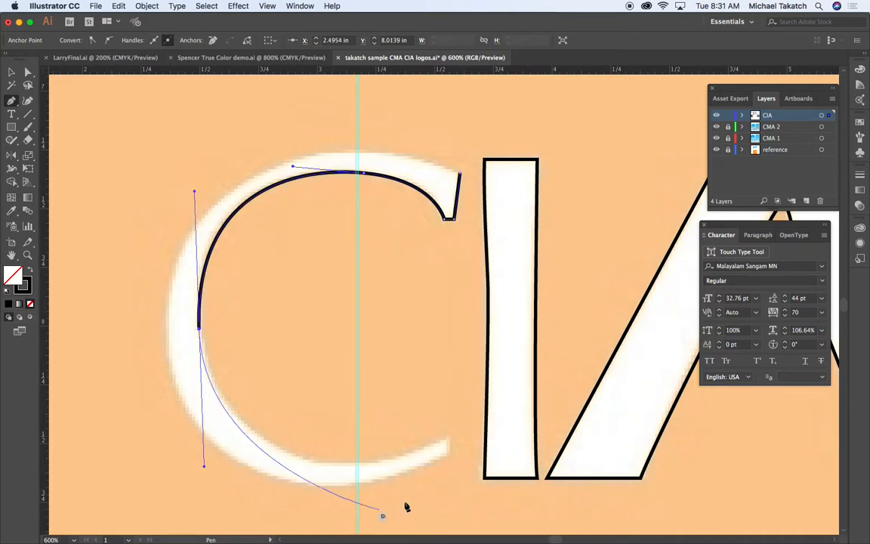
{"action": "left_click_drag", "start_coordinate": [444, 441], "coordinate": [519, 387]}
Step: Trace the C's lower terminal and outer curve back to the upper terminal, close the path and deselect it
{"action": "left_click_drag", "start_coordinate": [446, 442], "coordinate": [312, 482]}
{"action": "left_click_drag", "start_coordinate": [256, 477], "coordinate": [244, 480]}
{"action": "left_click_drag", "start_coordinate": [168, 313], "coordinate": [174, 188]}
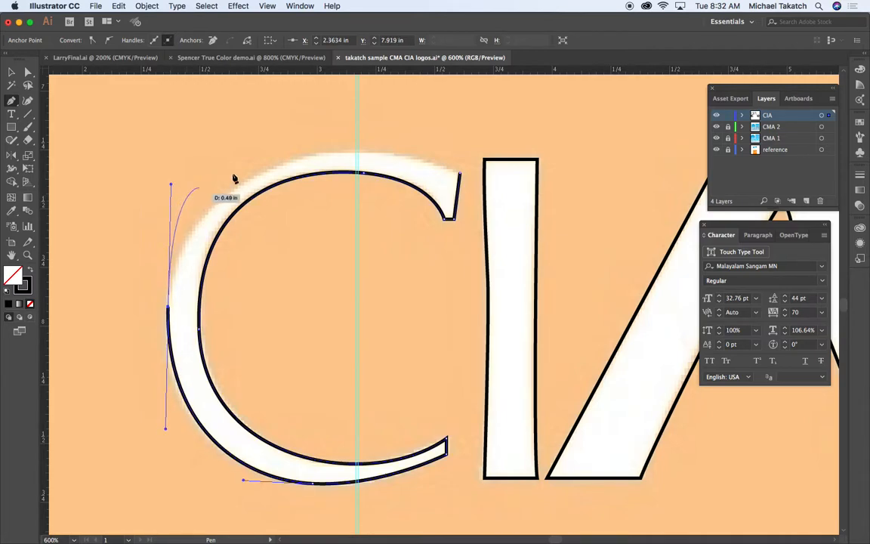
{"action": "left_click_drag", "start_coordinate": [353, 156], "coordinate": [419, 152]}
{"action": "left_click", "coordinate": [461, 174]}
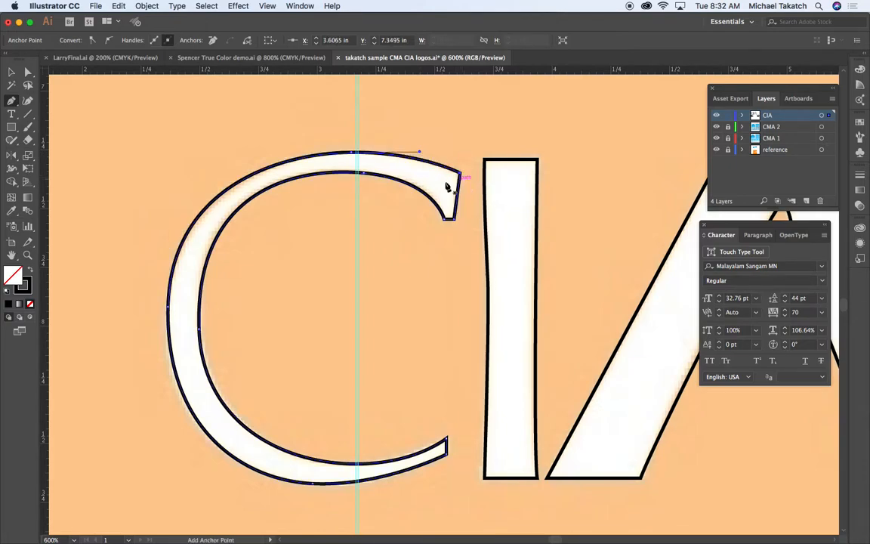
{"action": "left_click", "coordinate": [11, 73]}
{"action": "left_click", "coordinate": [318, 266]}
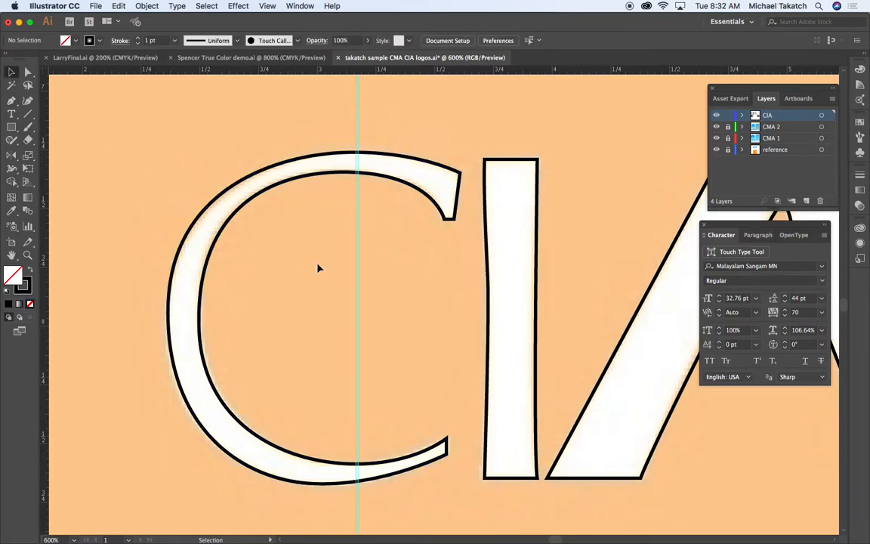
Step: Move the traced C to the left of the reference, place the black Hoefler Text C over the reference C and swap its fill and stroke
{"action": "key", "text": "super+minus"}
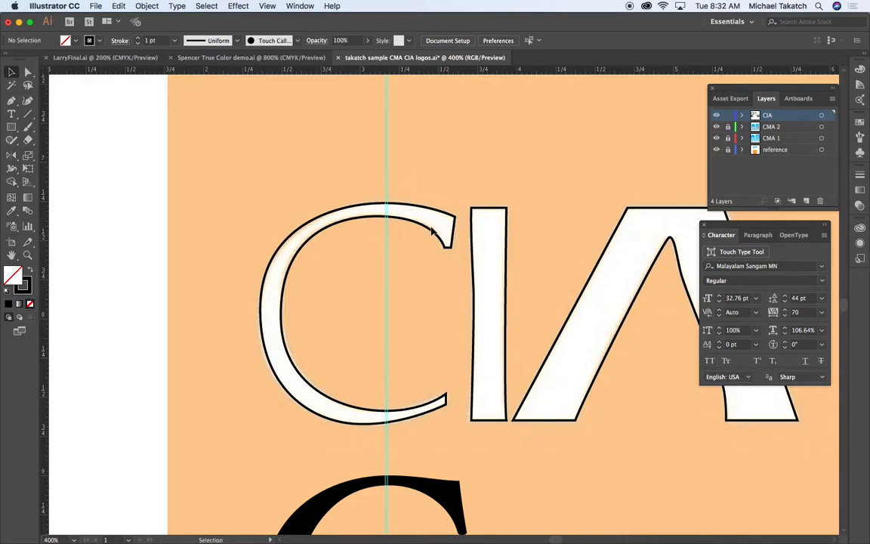
{"action": "mouse_move", "coordinate": [432, 232]}
{"action": "left_mouse_down"}
{"action": "mouse_move", "coordinate": [278, 200]}
{"action": "mouse_move", "coordinate": [200, 204]}
{"action": "mouse_move", "coordinate": [181, 248]}
{"action": "mouse_move", "coordinate": [182, 232]}
{"action": "left_mouse_up"}
{"action": "left_click_drag", "start_coordinate": [444, 495], "coordinate": [431, 221]}
{"action": "left_click", "coordinate": [29, 269]}
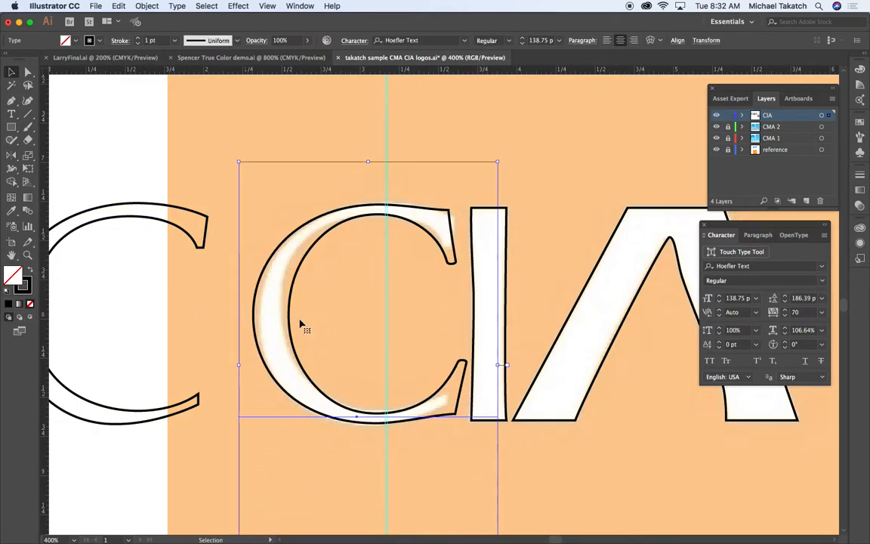
Step: Convert the Hoefler Text C over the reference to outlines
{"action": "key", "text": "a"}
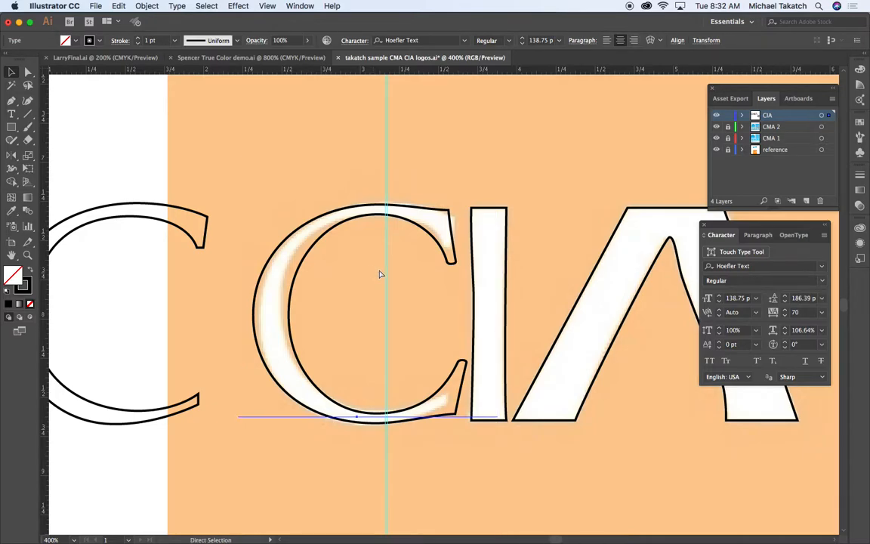
{"action": "key", "text": "super+equal"}
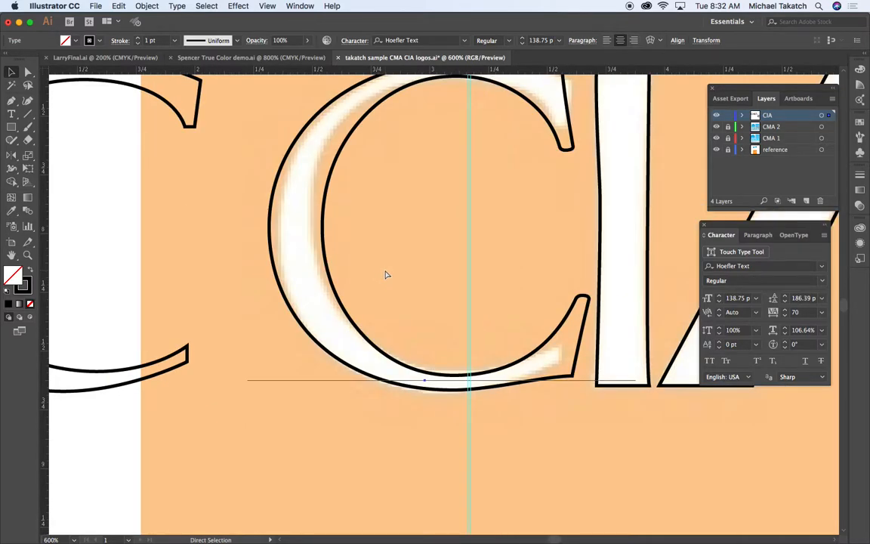
{"action": "key", "text": "v"}
{"action": "key", "text": "super+equal"}
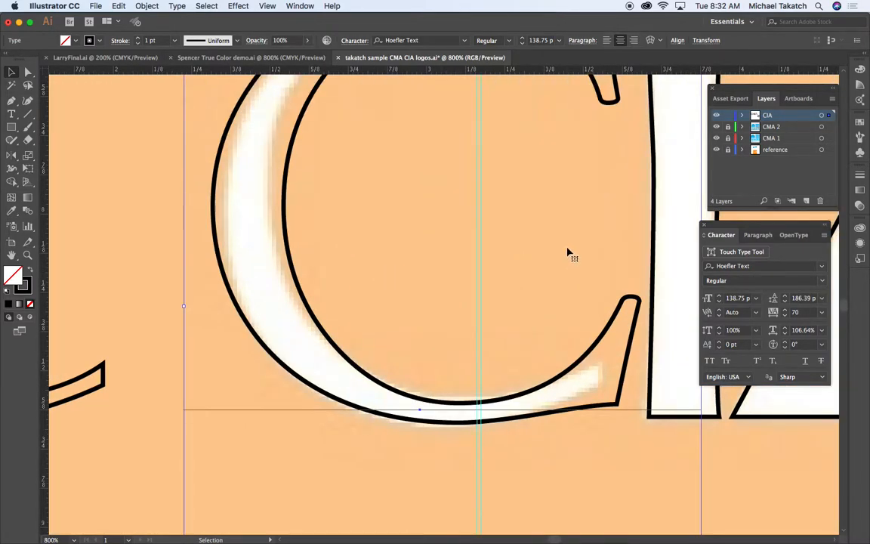
{"action": "scroll", "coordinate": [568, 255], "scroll_direction": "right", "scroll_amount": 5}
{"action": "scroll", "coordinate": [568, 255], "scroll_direction": "up", "scroll_amount": 2}
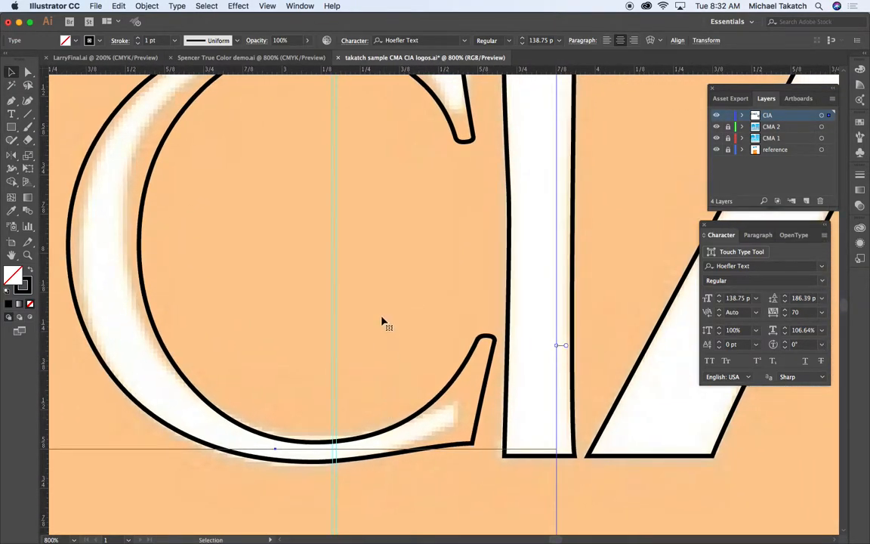
{"action": "left_click", "coordinate": [179, 7]}
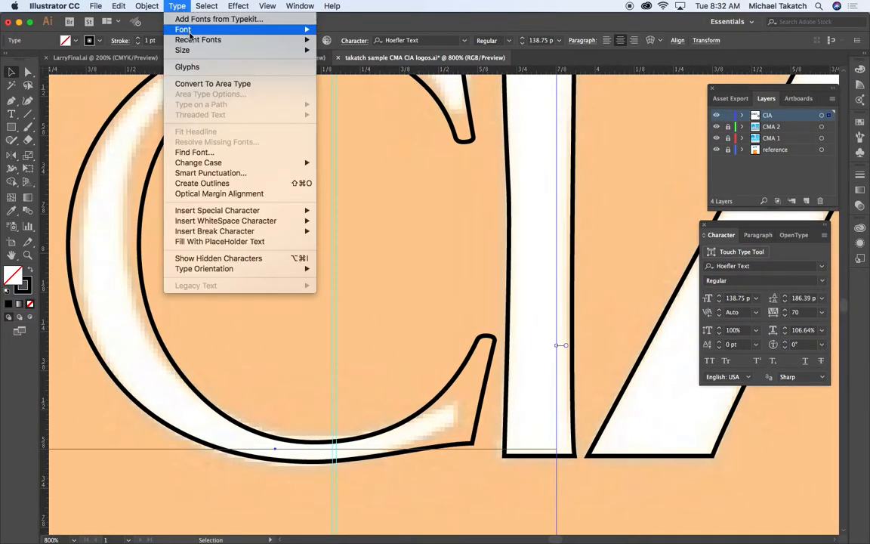
{"action": "left_click", "coordinate": [199, 183]}
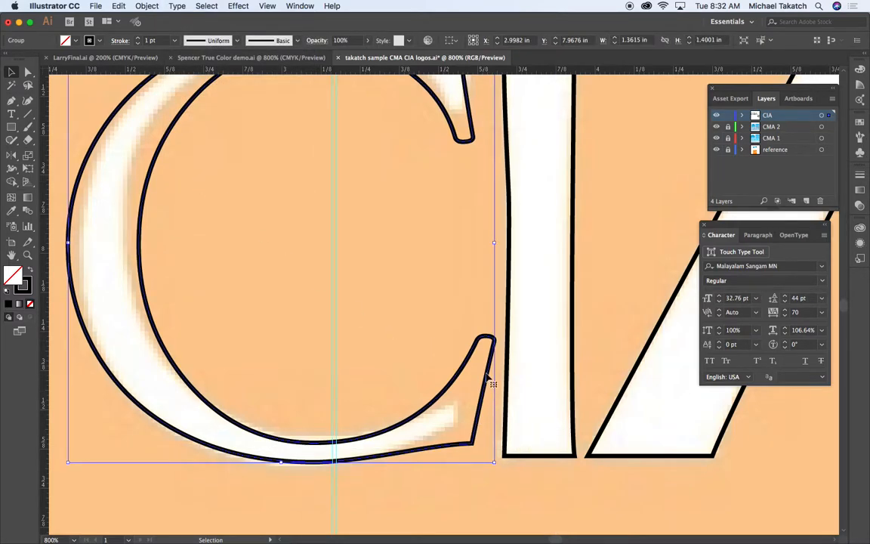
Step: Draw a closed straight-sided Pen tool shape around the excess end of the Hoefler C's lower terminal
{"action": "left_click", "coordinate": [28, 72]}
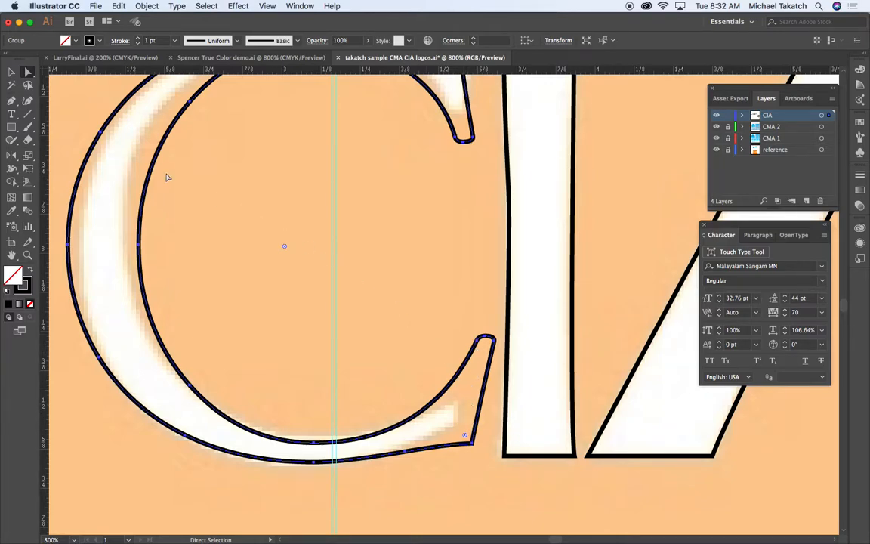
{"action": "left_click", "coordinate": [11, 100]}
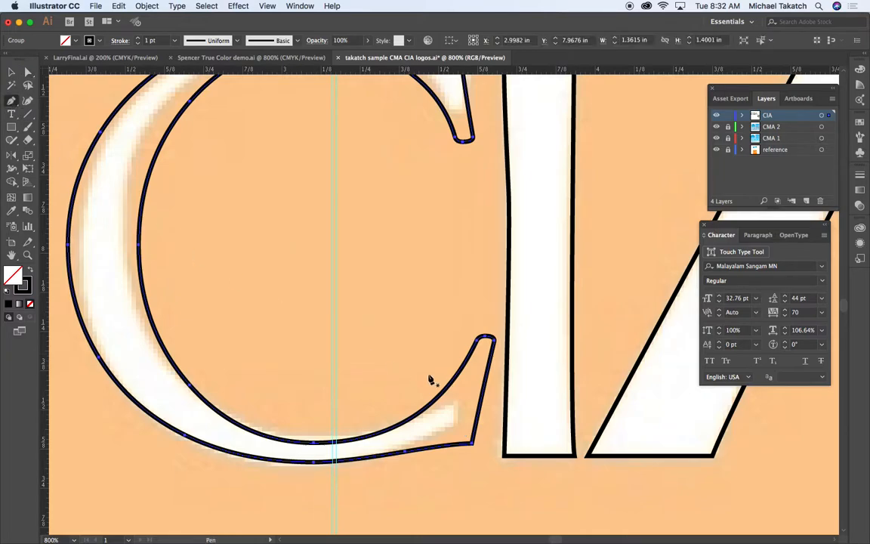
{"action": "left_click", "coordinate": [454, 364]}
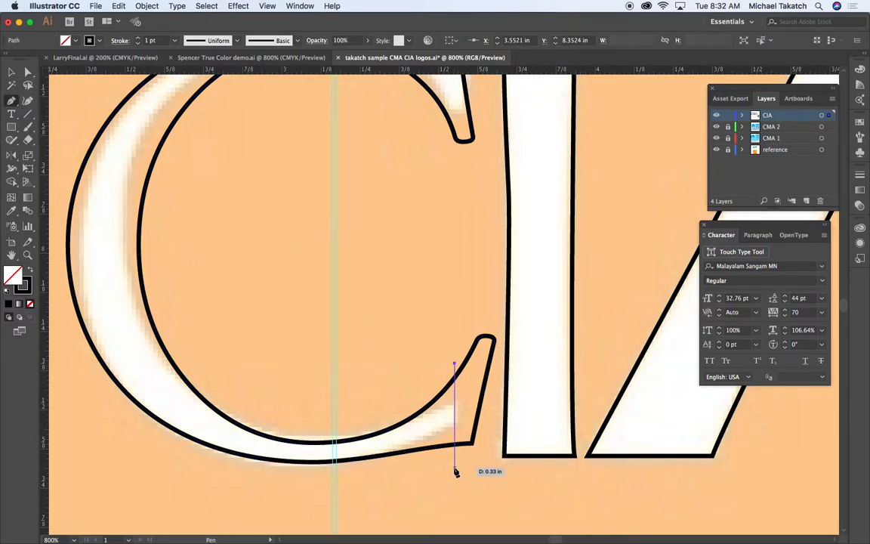
{"action": "left_click", "coordinate": [454, 464]}
{"action": "left_click", "coordinate": [493, 463]}
{"action": "left_click", "coordinate": [521, 325]}
{"action": "left_click", "coordinate": [467, 311]}
{"action": "left_click", "coordinate": [455, 361]}
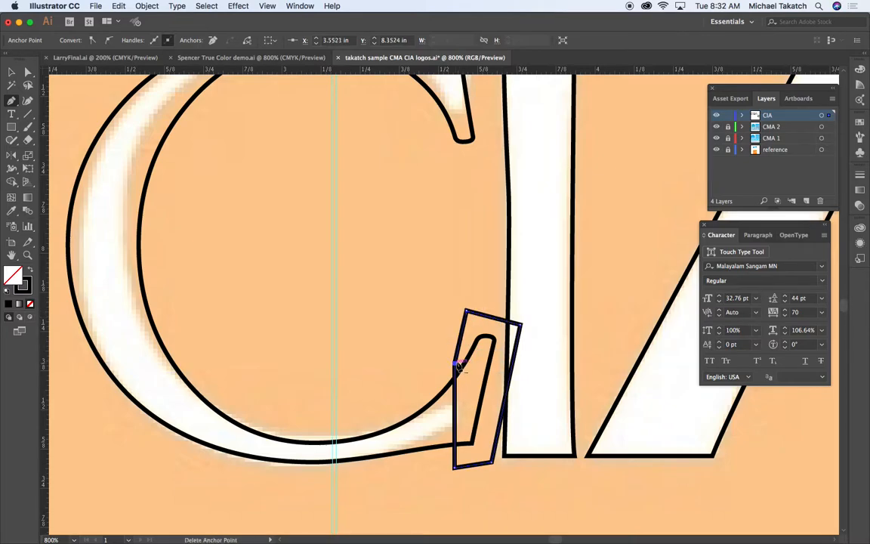
Step: Select the C with the cutting shape and remove the lower terminal's excess and the surrounding shape with the Shape Builder tool
{"action": "left_click", "coordinate": [12, 72]}
{"action": "left_click_drag", "start_coordinate": [423, 367], "coordinate": [481, 486]}
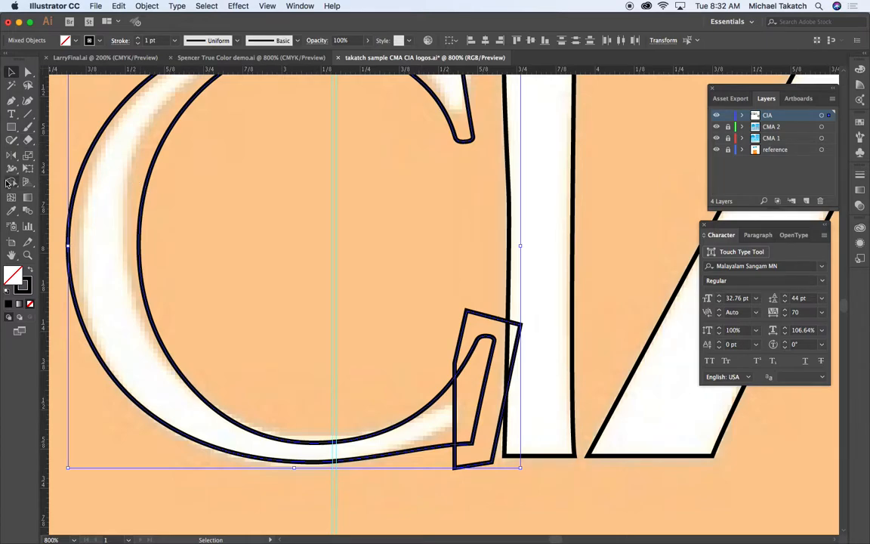
{"action": "left_click", "coordinate": [12, 182]}
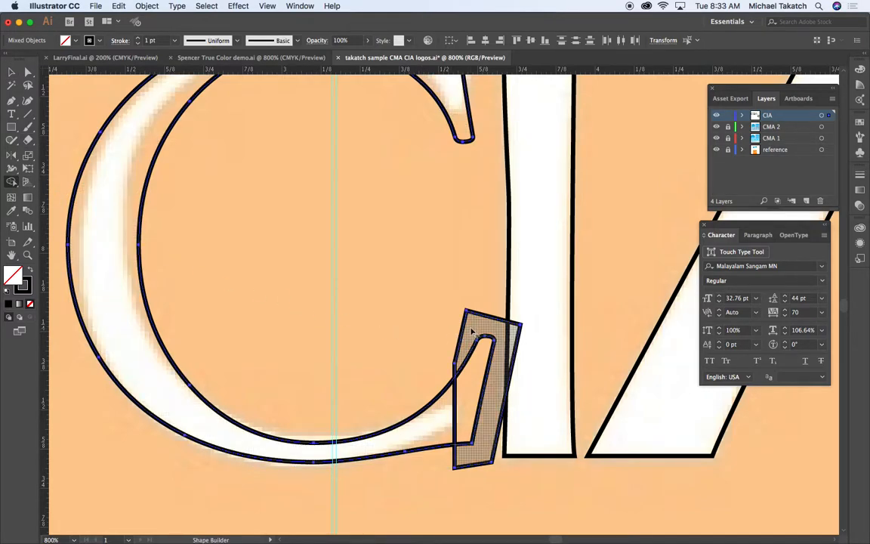
{"action": "left_click_drag", "start_coordinate": [477, 345], "coordinate": [486, 432]}
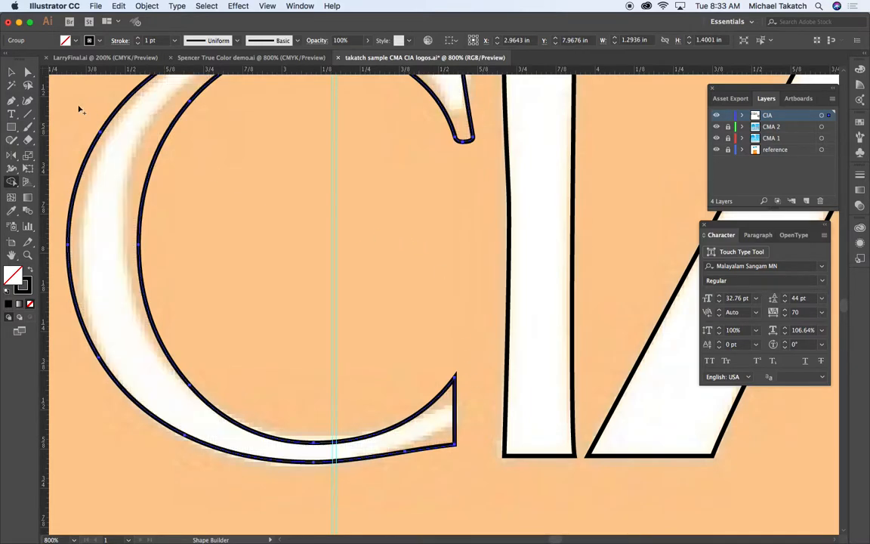
Step: Move the cut lower terminal's upper corner down and its lower corner up to fit the reference letter
{"action": "left_click", "coordinate": [27, 71]}
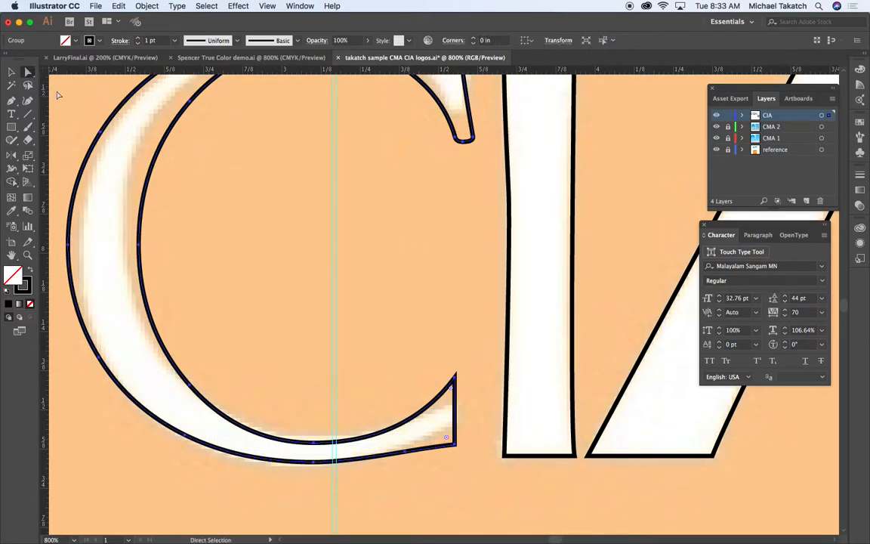
{"action": "left_click", "coordinate": [455, 380]}
{"action": "key", "text": "Down"}
{"action": "key", "text": "Down"}
{"action": "key", "text": "Down"}
{"action": "key", "text": "Down"}
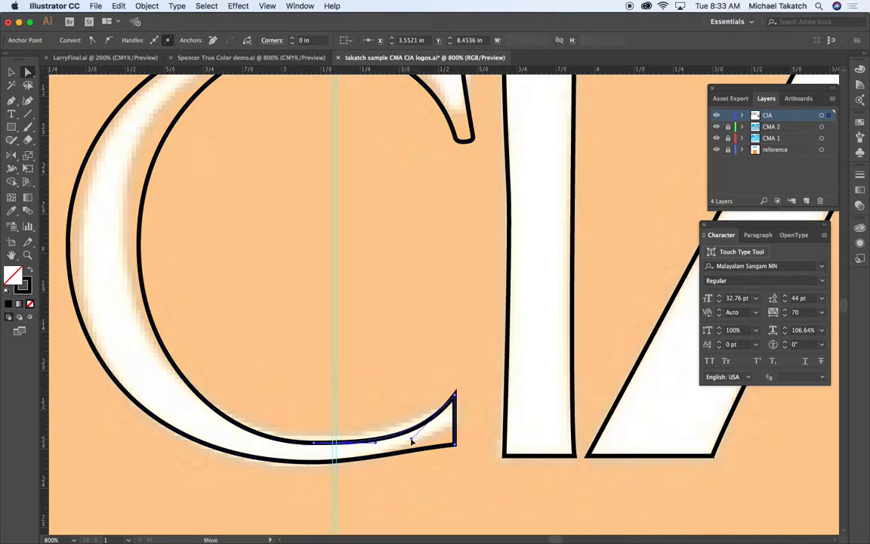
{"action": "left_click_drag", "start_coordinate": [421, 438], "coordinate": [444, 438]}
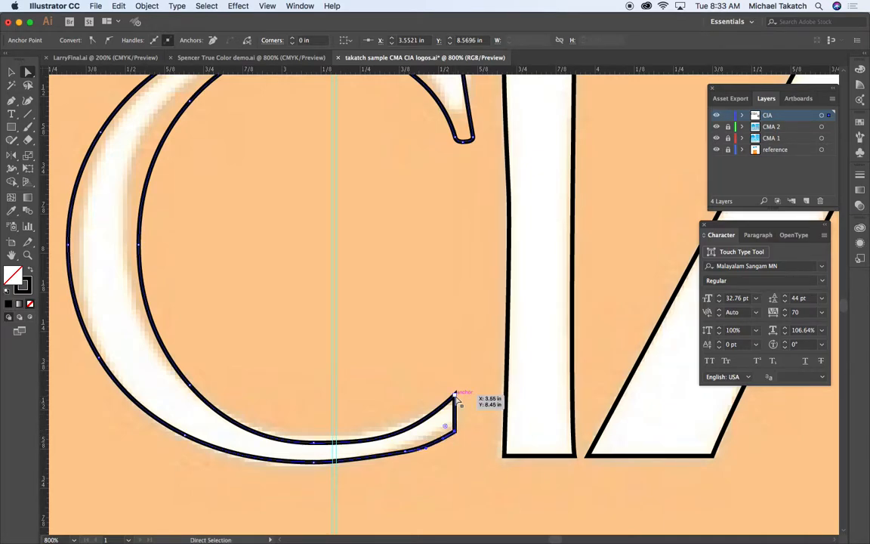
Step: Round the lower terminal's corners by about 0.01 in and smooth the outer curve leading into it
{"action": "key", "text": "super+equal"}
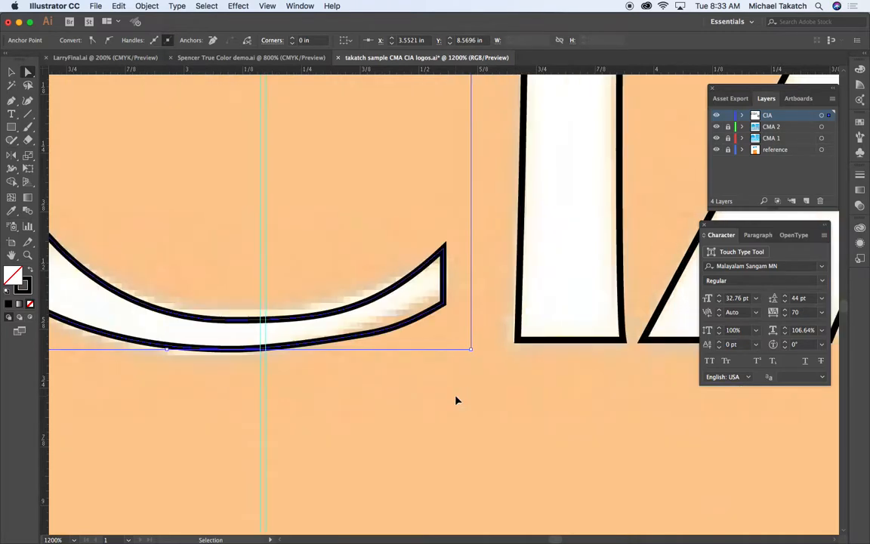
{"action": "key", "text": "super+equal"}
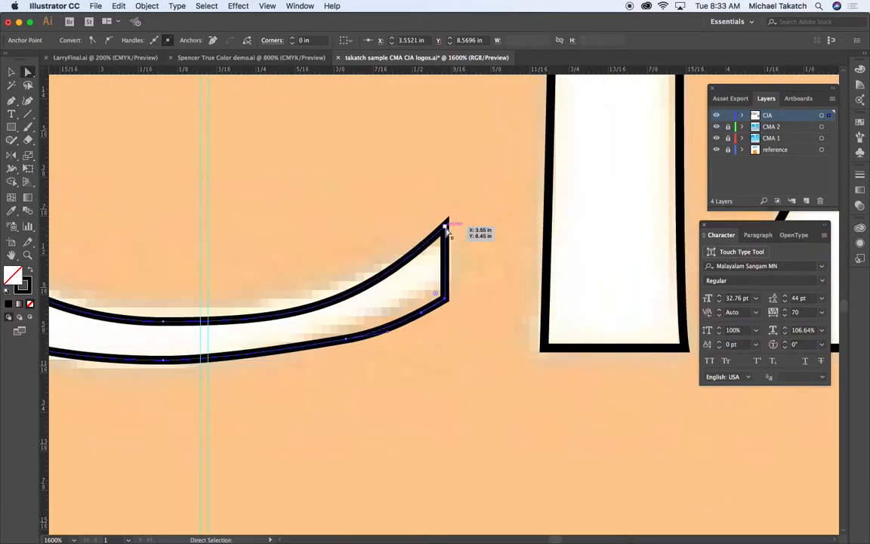
{"action": "left_click", "coordinate": [445, 227]}
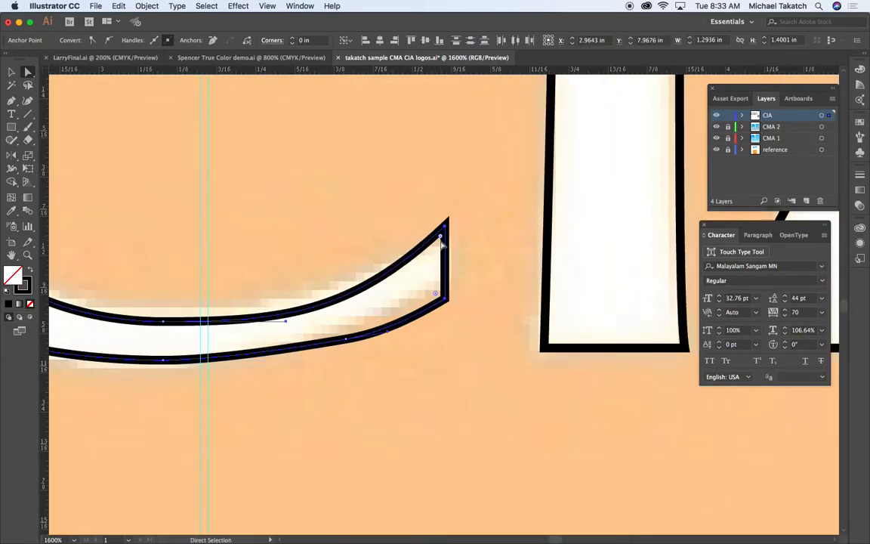
{"action": "left_click_drag", "start_coordinate": [442, 239], "coordinate": [459, 280]}
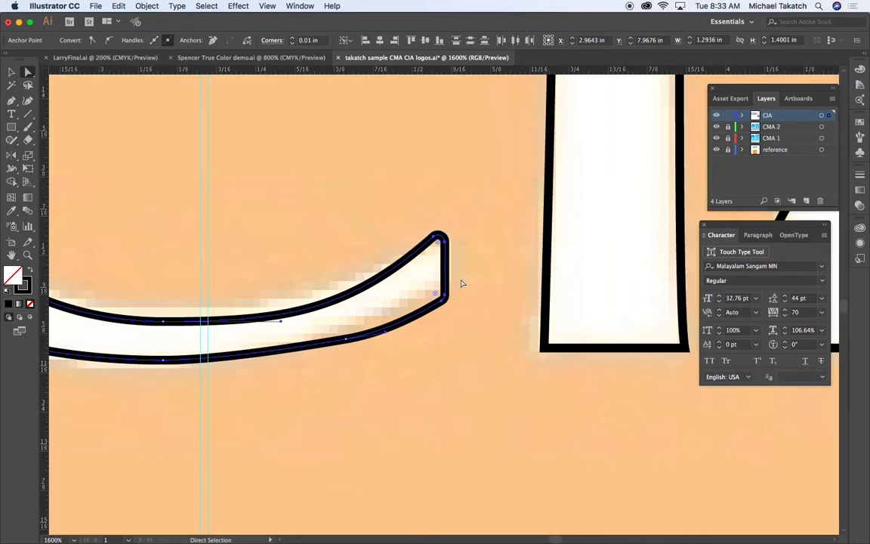
{"action": "left_click", "coordinate": [385, 333]}
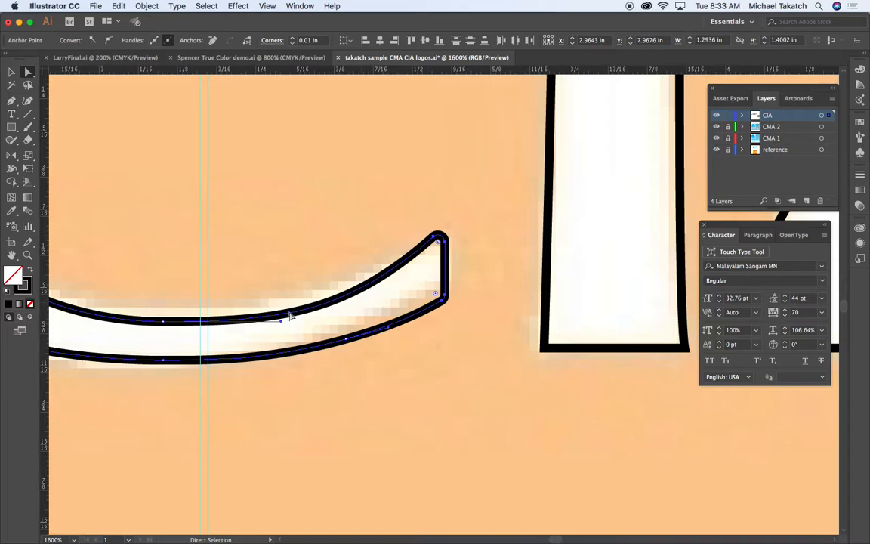
Step: Move the outer corner of the C's upper terminal outward and down to the reference, and bend the terminal's outer edge inward
{"action": "left_click_drag", "start_coordinate": [100, 299], "coordinate": [463, 406]}
{"action": "left_click_drag", "start_coordinate": [242, 233], "coordinate": [293, 341]}
{"action": "key", "text": "super+minus"}
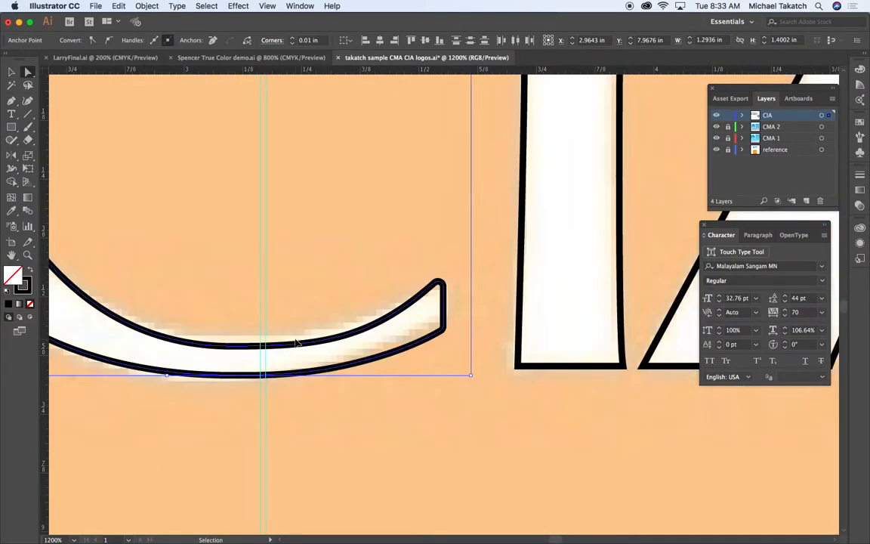
{"action": "left_click", "coordinate": [175, 290]}
{"action": "left_click_drag", "start_coordinate": [147, 252], "coordinate": [403, 379]}
{"action": "left_click", "coordinate": [266, 237]}
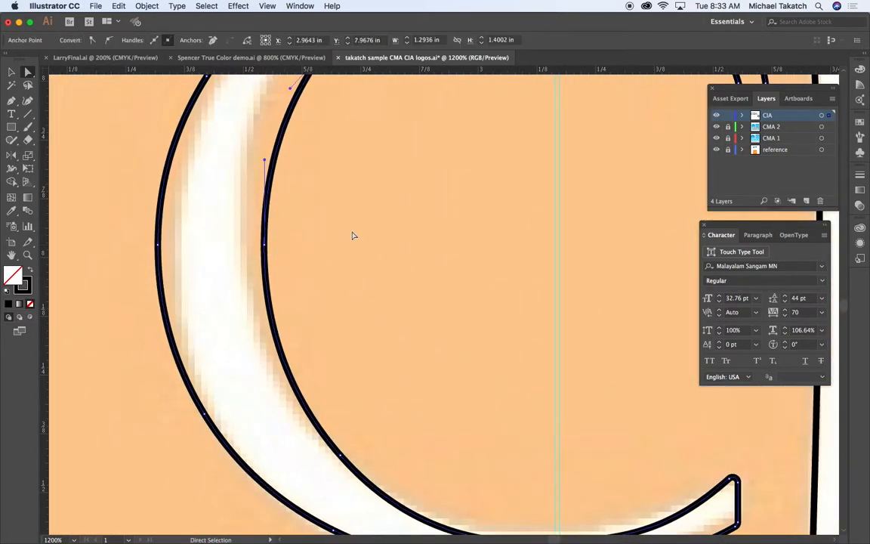
{"action": "left_click_drag", "start_coordinate": [417, 200], "coordinate": [318, 375]}
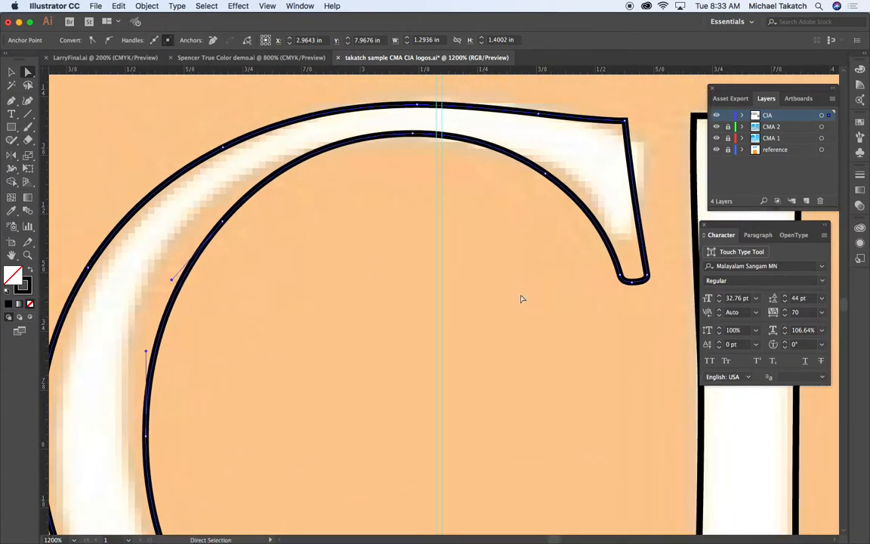
{"action": "scroll", "coordinate": [517, 300], "scroll_direction": "right", "scroll_amount": 5}
{"action": "scroll", "coordinate": [517, 300], "scroll_direction": "up", "scroll_amount": 2}
{"action": "left_click_drag", "start_coordinate": [449, 174], "coordinate": [467, 189]}
{"action": "left_click_drag", "start_coordinate": [471, 229], "coordinate": [463, 234]}
Step: Shorten the C's upper terminal by nudging its rounded tip's anchor points up and slightly left to the reference
{"action": "left_click_drag", "start_coordinate": [419, 311], "coordinate": [484, 351]}
{"action": "key", "text": "Up"}
{"action": "key", "text": "Up"}
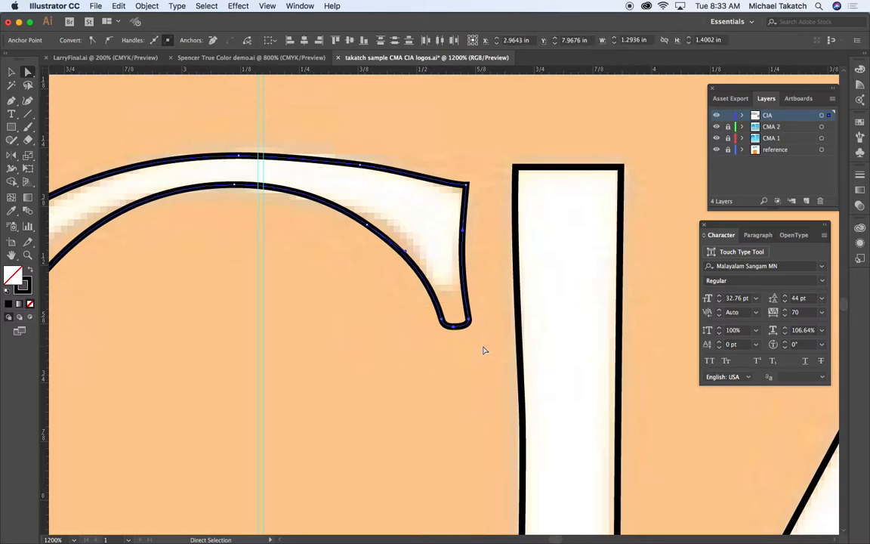
{"action": "key", "text": "Up"}
{"action": "key", "text": "Up"}
{"action": "key", "text": "Up"}
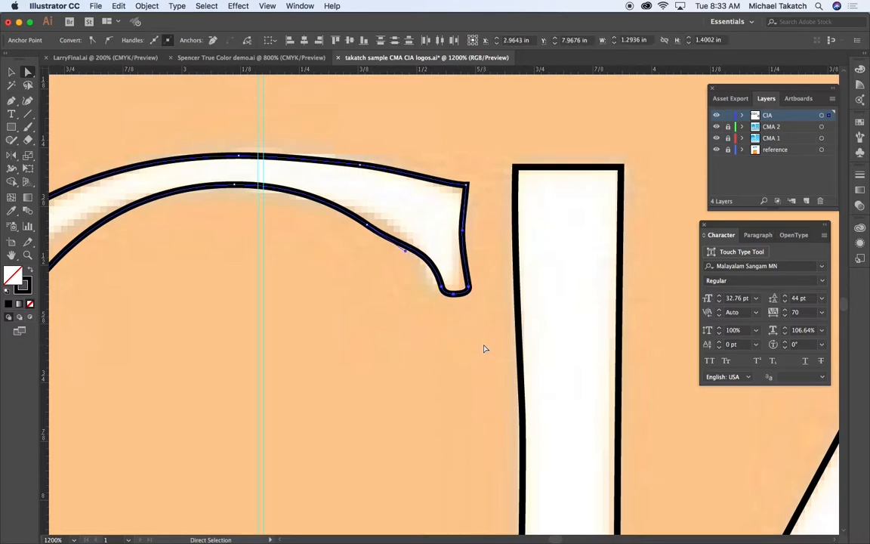
{"action": "key", "text": "Left"}
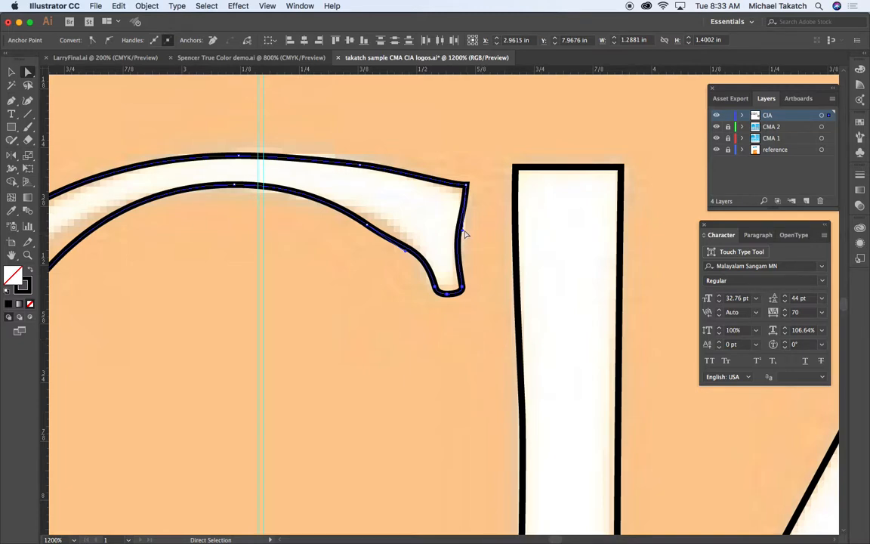
Step: Straighten the upper terminal's outer edge with its curve handles and move the neighbouring inner-curve anchor to follow the reference
{"action": "left_click_drag", "start_coordinate": [464, 233], "coordinate": [471, 233]}
{"action": "key", "text": "super+shift+a"}
{"action": "left_click", "coordinate": [463, 290]}
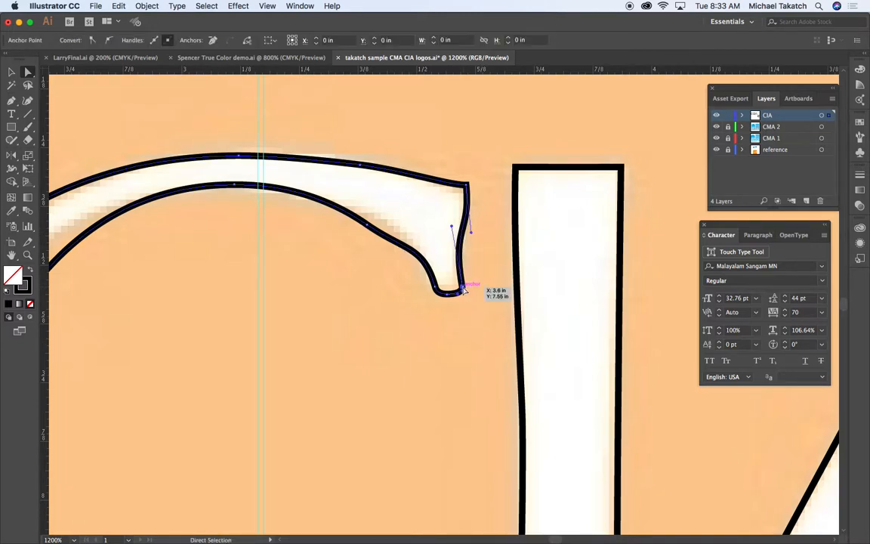
{"action": "left_click_drag", "start_coordinate": [452, 229], "coordinate": [467, 231]}
{"action": "left_click", "coordinate": [365, 223]}
{"action": "left_click_drag", "start_coordinate": [369, 225], "coordinate": [380, 220]}
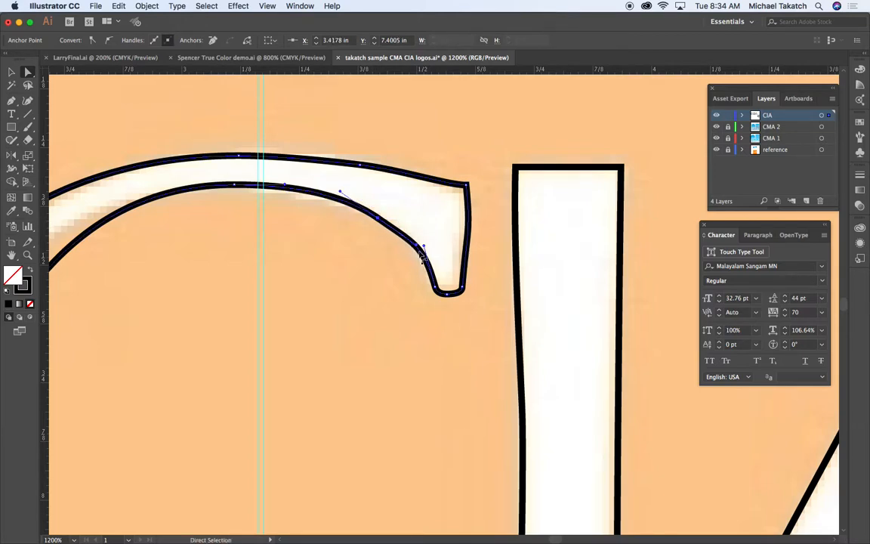
{"action": "left_click", "coordinate": [466, 194]}
{"action": "left_click_drag", "start_coordinate": [465, 230], "coordinate": [465, 232]}
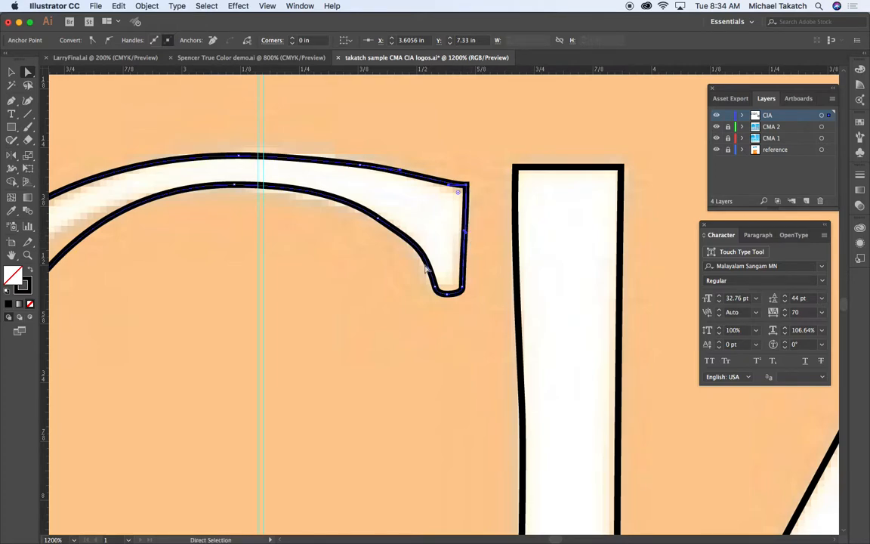
Step: Detach the Pen tool group as a floating palette over the canvas
{"action": "key", "text": "space"}
{"action": "left_click_drag", "start_coordinate": [226, 223], "coordinate": [333, 235]}
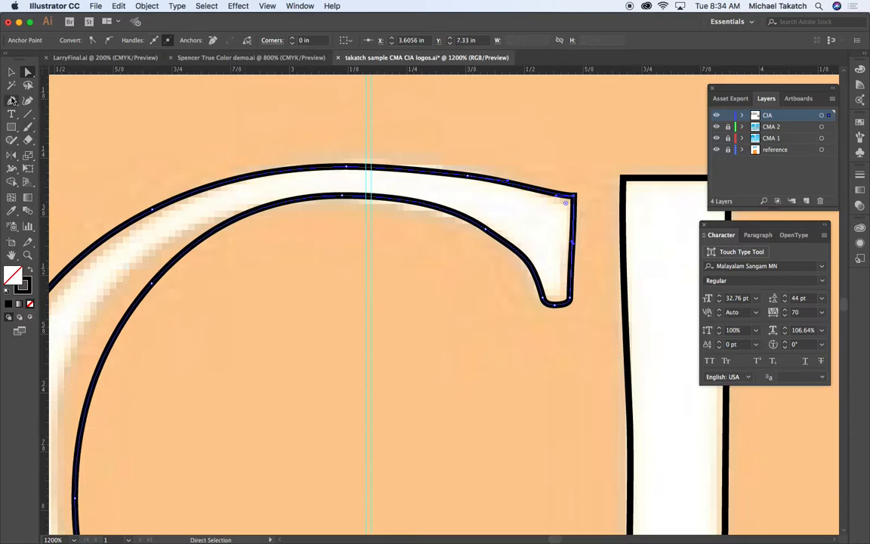
{"action": "left_click", "coordinate": [12, 101]}
{"action": "left_click", "coordinate": [143, 119]}
{"action": "left_click_drag", "start_coordinate": [92, 118], "coordinate": [412, 242]}
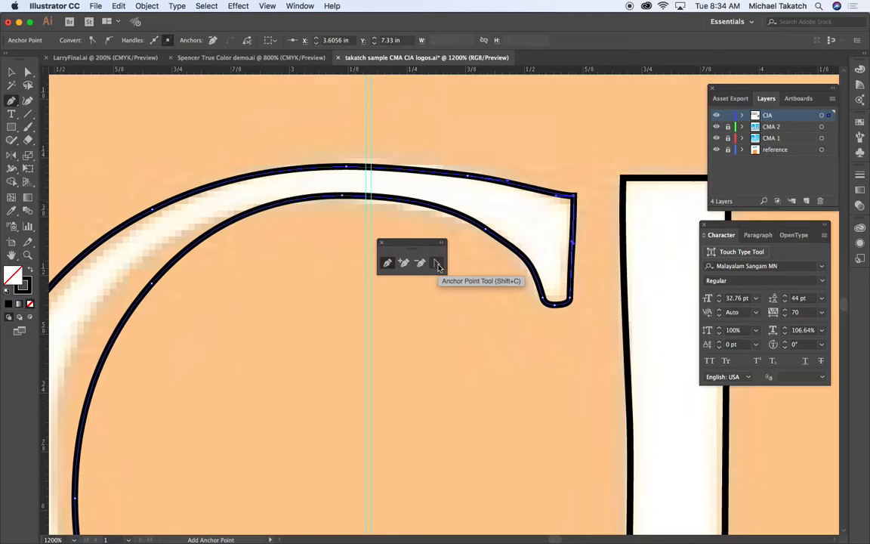
Step: Lasso the anchor points on the left side of the C's inner curve and nudge them left to the reference
{"action": "key", "text": "space"}
{"action": "left_click_drag", "start_coordinate": [266, 257], "coordinate": [431, 178]}
{"action": "key", "text": "super+minus"}
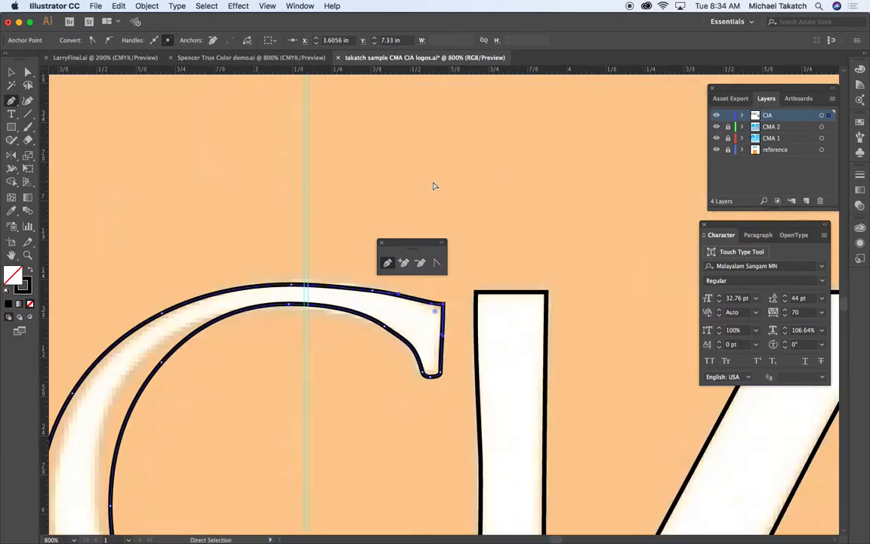
{"action": "key", "text": "super+minus"}
{"action": "key", "text": "space"}
{"action": "left_click_drag", "start_coordinate": [287, 357], "coordinate": [330, 200]}
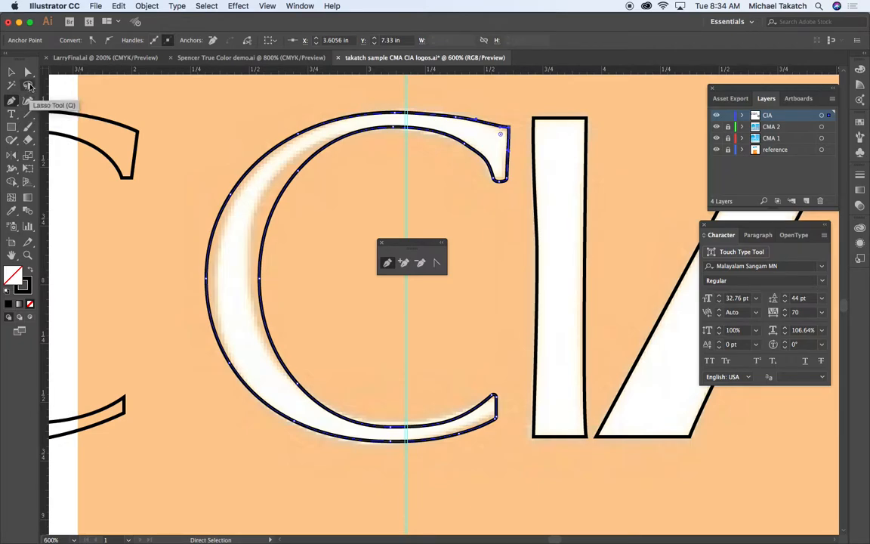
{"action": "left_click", "coordinate": [28, 85]}
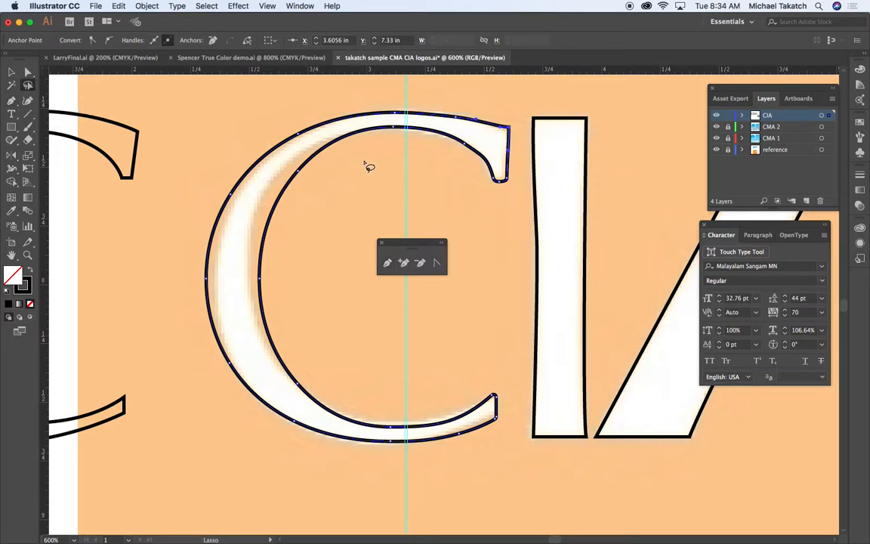
{"action": "mouse_move", "coordinate": [394, 141]}
{"action": "left_mouse_down"}
{"action": "mouse_move", "coordinate": [382, 133]}
{"action": "mouse_move", "coordinate": [260, 170]}
{"action": "mouse_move", "coordinate": [243, 301]}
{"action": "mouse_move", "coordinate": [286, 400]}
{"action": "mouse_move", "coordinate": [391, 434]}
{"action": "mouse_move", "coordinate": [336, 347]}
{"action": "mouse_move", "coordinate": [329, 156]}
{"action": "left_mouse_up"}
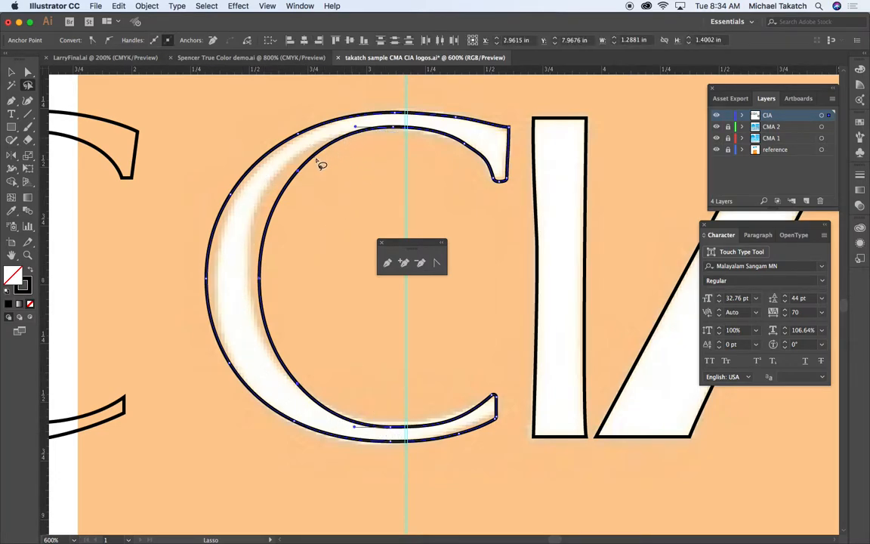
{"action": "key", "text": "Left"}
{"action": "key", "text": "Left"}
{"action": "key", "text": "Left"}
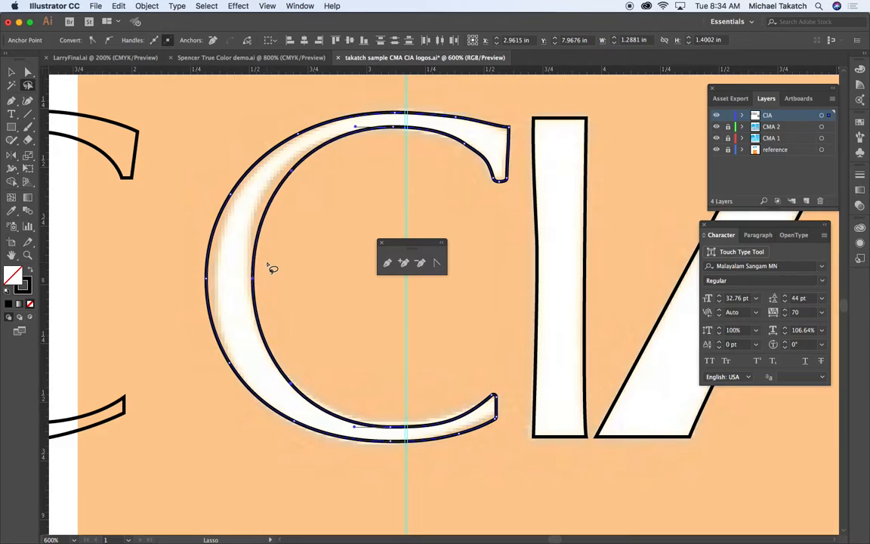
Step: Lasso the anchor points on the left side of the C's outer curve, nudge them right to the reference and deselect
{"action": "mouse_move", "coordinate": [313, 112]}
{"action": "left_mouse_down"}
{"action": "mouse_move", "coordinate": [310, 136]}
{"action": "mouse_move", "coordinate": [263, 176]}
{"action": "mouse_move", "coordinate": [237, 219]}
{"action": "mouse_move", "coordinate": [228, 268]}
{"action": "mouse_move", "coordinate": [255, 366]}
{"action": "mouse_move", "coordinate": [317, 425]}
{"action": "mouse_move", "coordinate": [316, 437]}
{"action": "mouse_move", "coordinate": [264, 423]}
{"action": "mouse_move", "coordinate": [201, 359]}
{"action": "mouse_move", "coordinate": [179, 287]}
{"action": "mouse_move", "coordinate": [198, 183]}
{"action": "mouse_move", "coordinate": [243, 122]}
{"action": "mouse_move", "coordinate": [320, 112]}
{"action": "left_mouse_up"}
{"action": "key", "text": "Right"}
{"action": "key", "text": "Right"}
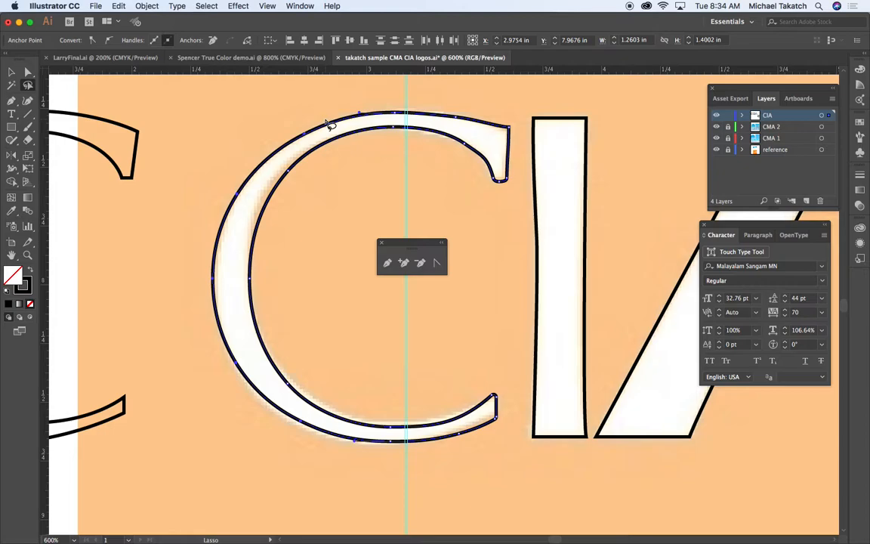
{"action": "key", "text": "Right"}
{"action": "key", "text": "a"}
{"action": "left_click", "coordinate": [13, 72]}
{"action": "left_click", "coordinate": [186, 112]}
Step: Move the traced C to the blank area right of the orange reference and place the black C directly below it
{"action": "key", "text": "super+minus"}
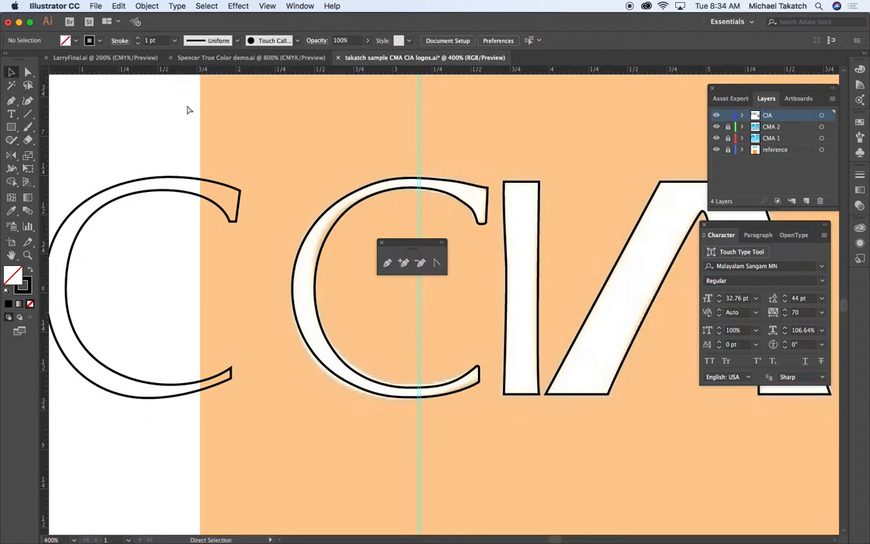
{"action": "key", "text": "super+minus"}
{"action": "key", "text": "super+minus"}
{"action": "scroll", "coordinate": [477, 254], "scroll_direction": "right", "scroll_amount": 5}
{"action": "scroll", "coordinate": [478, 254], "scroll_direction": "down", "scroll_amount": 2}
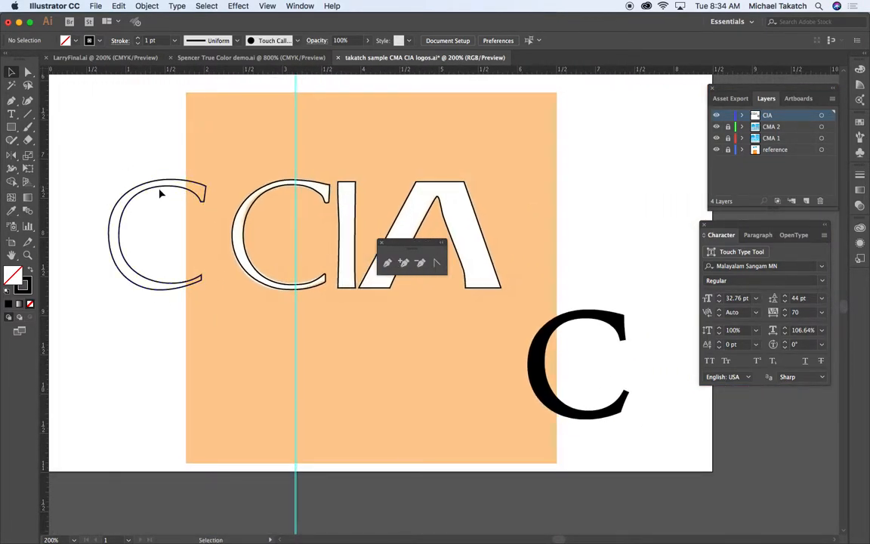
{"action": "left_click_drag", "start_coordinate": [157, 190], "coordinate": [625, 138]}
{"action": "left_click_drag", "start_coordinate": [595, 311], "coordinate": [645, 266]}
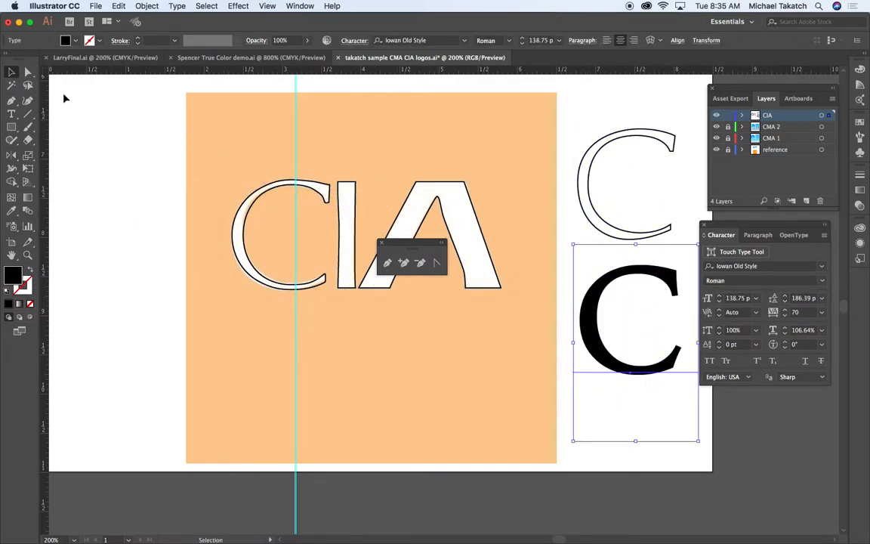
Step: Draw a square about 4.74 in wide over the orange reference and fill it with the orange sampled from the reference, without a stroke
{"action": "left_click", "coordinate": [12, 127]}
{"action": "left_click_drag", "start_coordinate": [185, 92], "coordinate": [557, 462]}
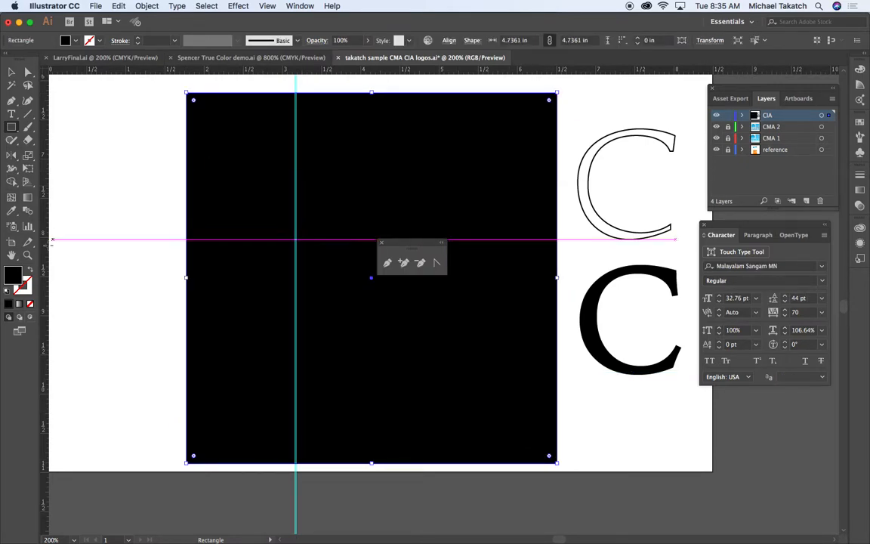
{"action": "left_click", "coordinate": [27, 269]}
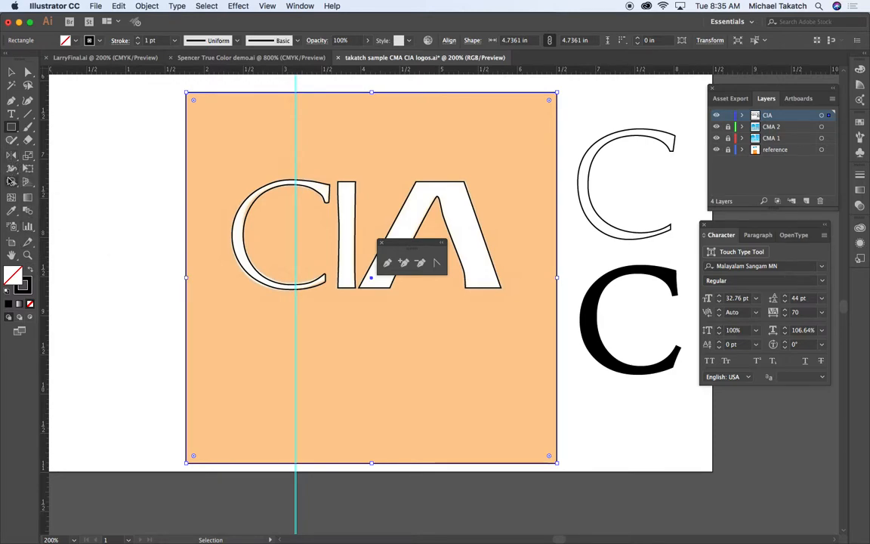
{"action": "left_click", "coordinate": [11, 211]}
{"action": "left_click", "coordinate": [234, 284]}
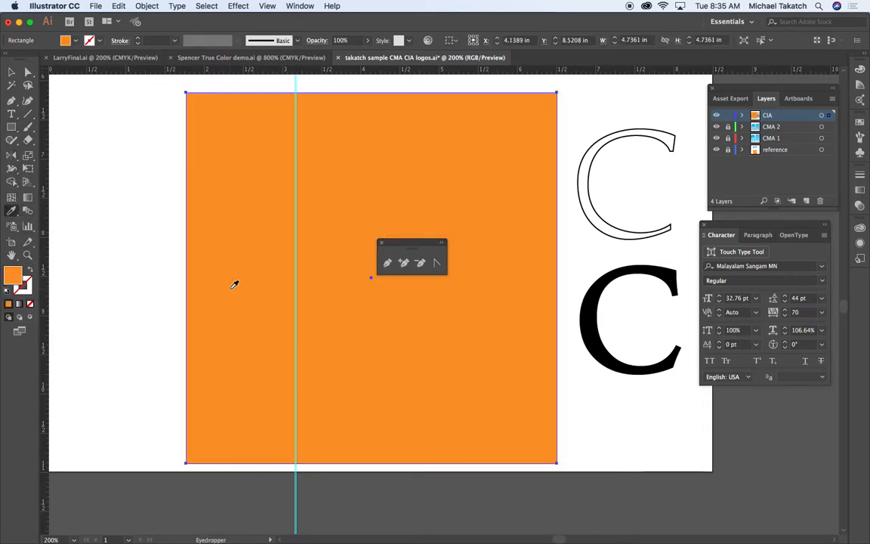
Step: Send the orange square to the back, behind the traced CIA letters
{"action": "key", "text": "v"}
{"action": "left_click", "coordinate": [146, 6]}
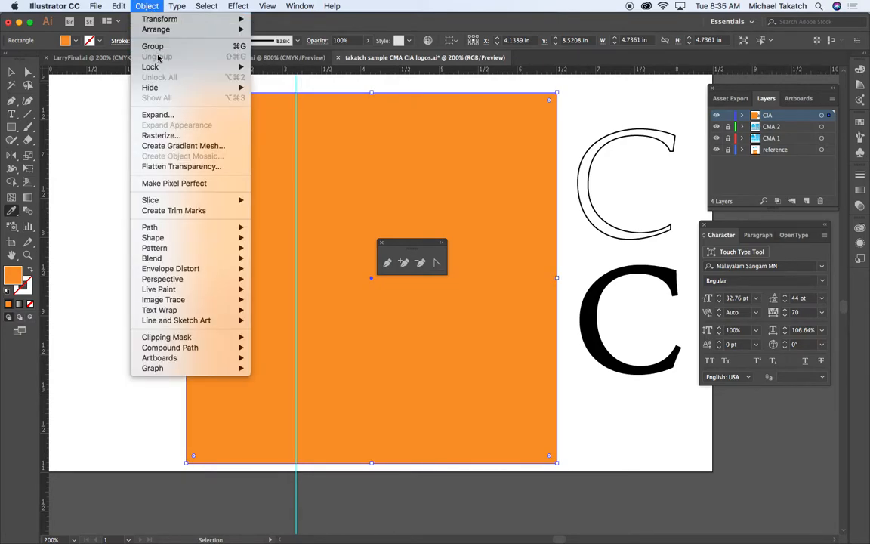
{"action": "mouse_move", "coordinate": [162, 29]}
{"action": "left_click", "coordinate": [278, 177]}
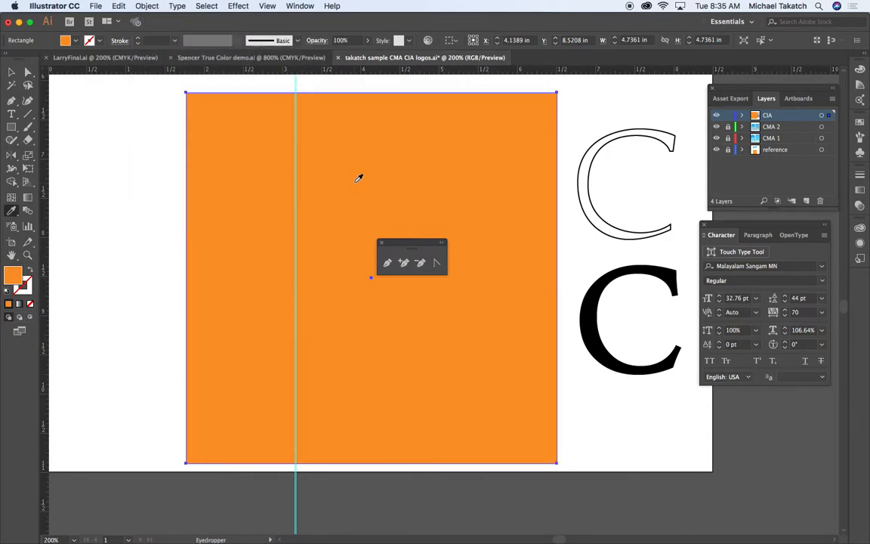
{"action": "key", "text": "shift+super+bracketleft"}
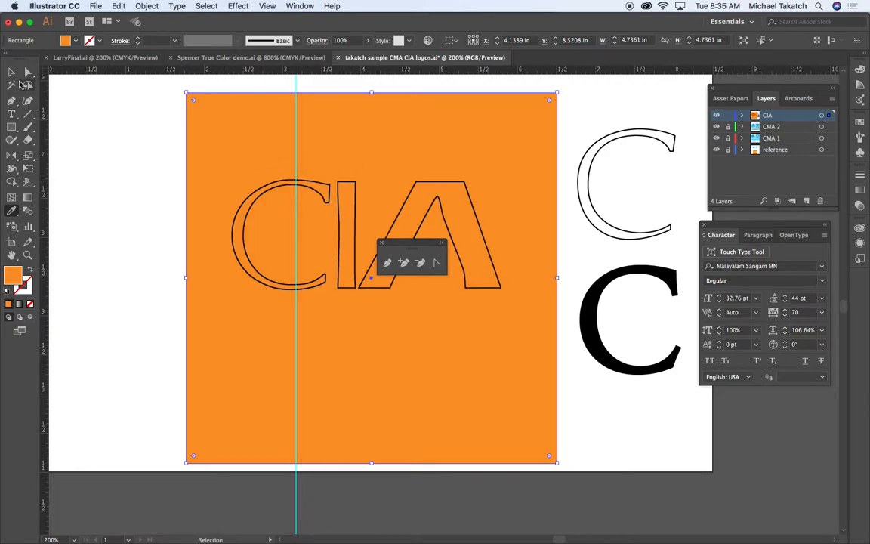
Step: Give the traced C, I and A an off-white fill with no stroke and deselect them
{"action": "left_click", "coordinate": [12, 71]}
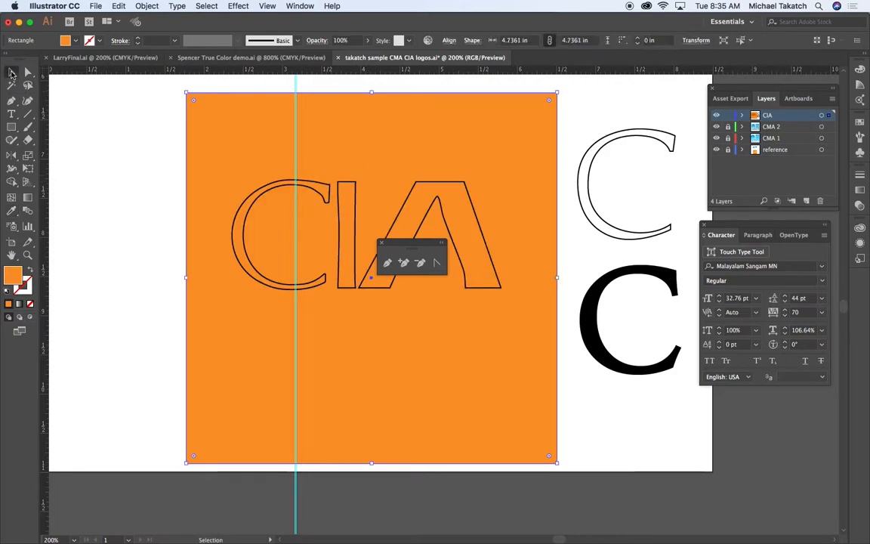
{"action": "left_click", "coordinate": [285, 190]}
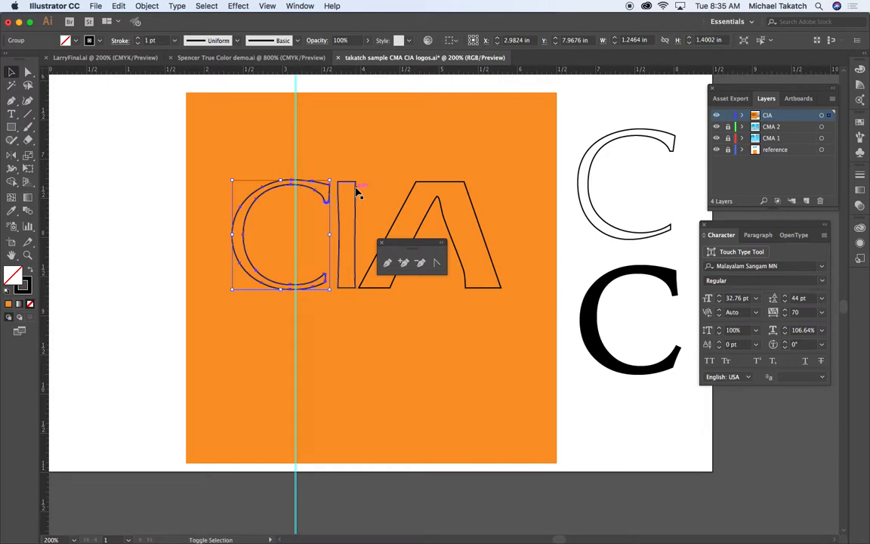
{"action": "left_click", "coordinate": [354, 189], "text": "shift"}
{"action": "left_click", "coordinate": [417, 184], "text": "shift"}
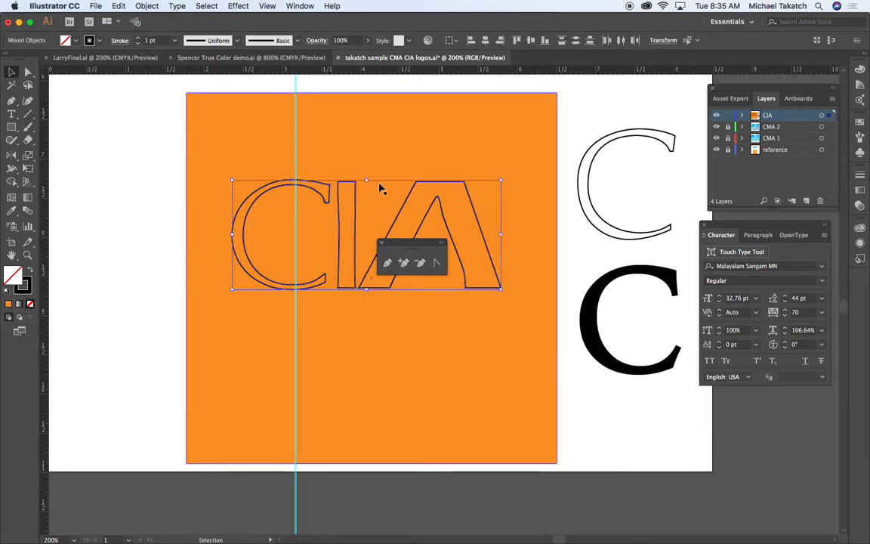
{"action": "left_click", "coordinate": [860, 123]}
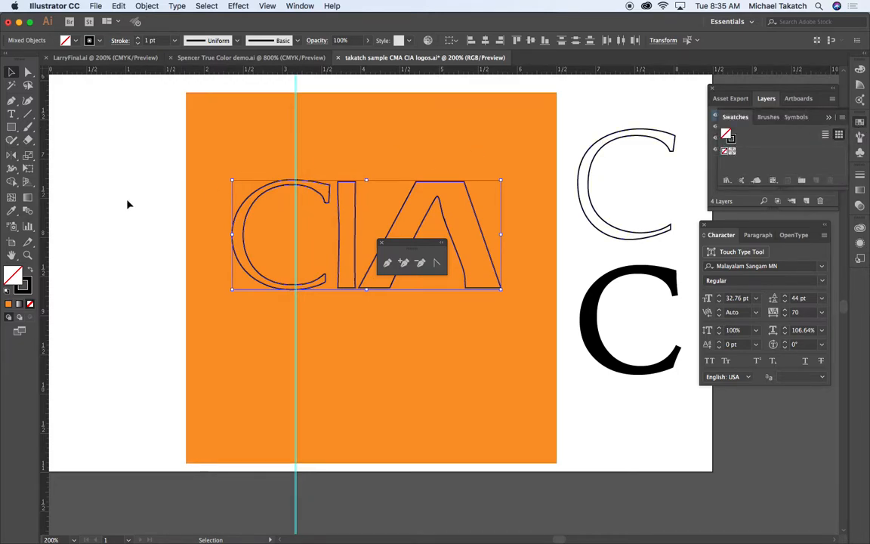
{"action": "left_click", "coordinate": [29, 272]}
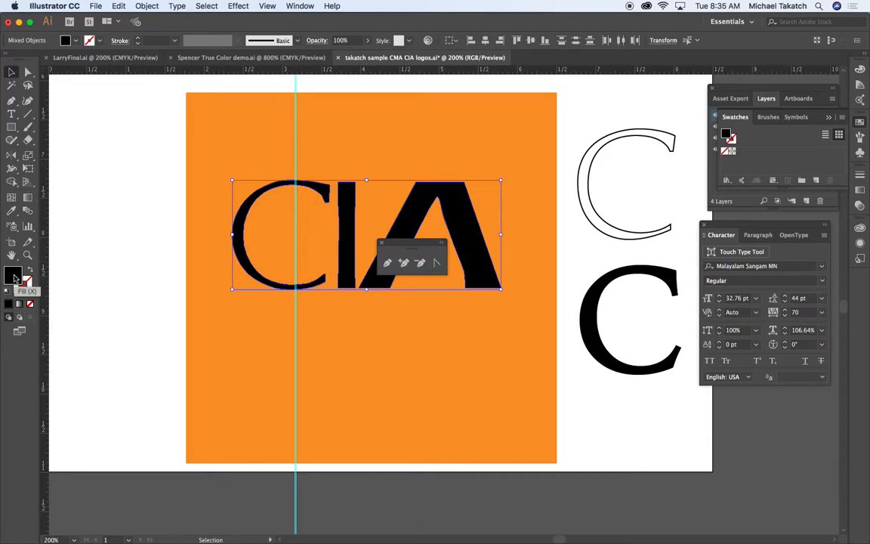
{"action": "double_click", "coordinate": [13, 274]}
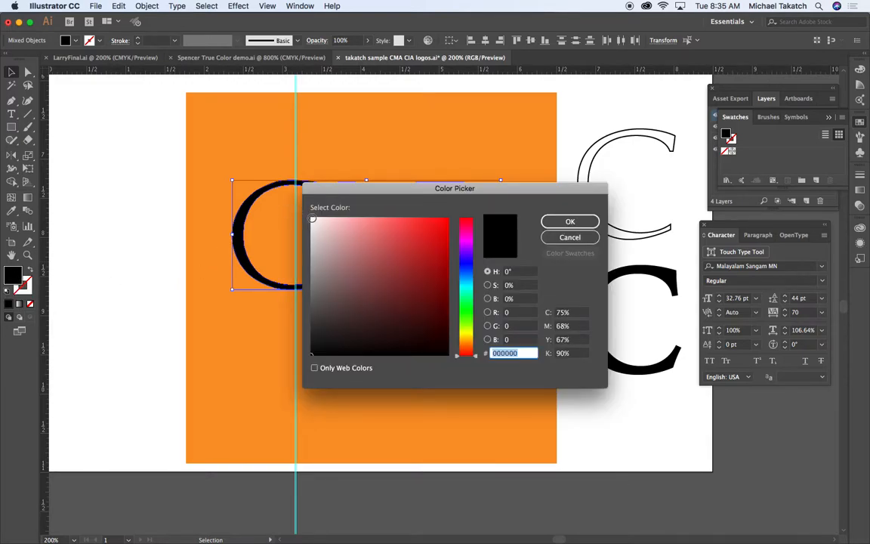
{"action": "left_click", "coordinate": [312, 221]}
{"action": "left_click", "coordinate": [559, 225]}
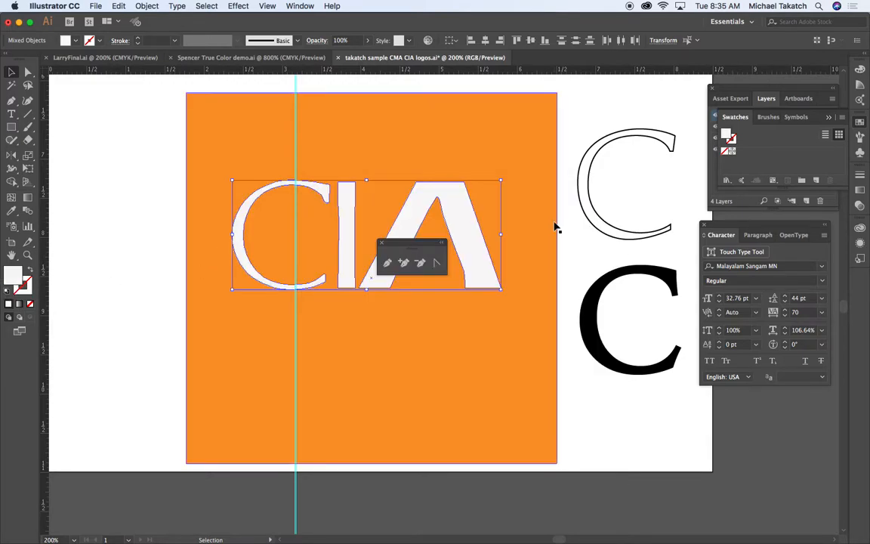
{"action": "left_click", "coordinate": [156, 106]}
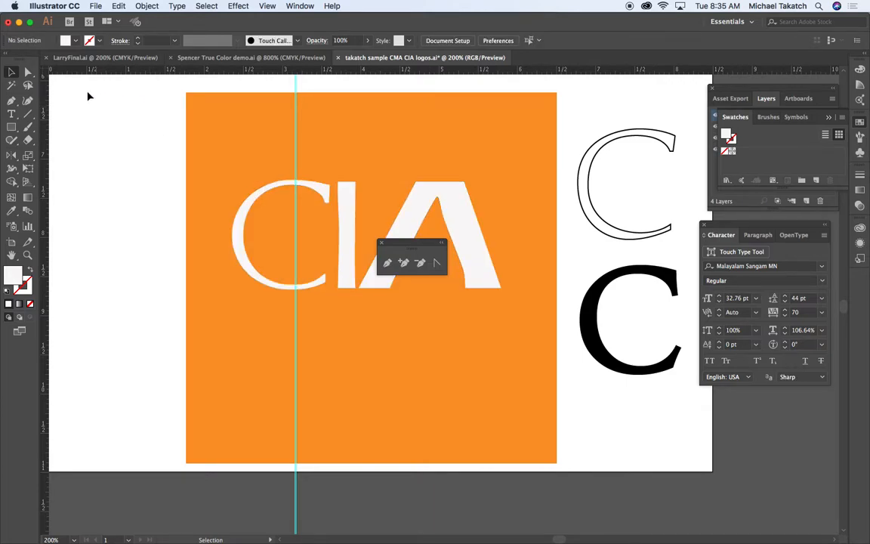
Step: Move the outlined C and the black C beside the orange square off the artboard to the lower right
{"action": "left_click_drag", "start_coordinate": [166, 83], "coordinate": [571, 466]}
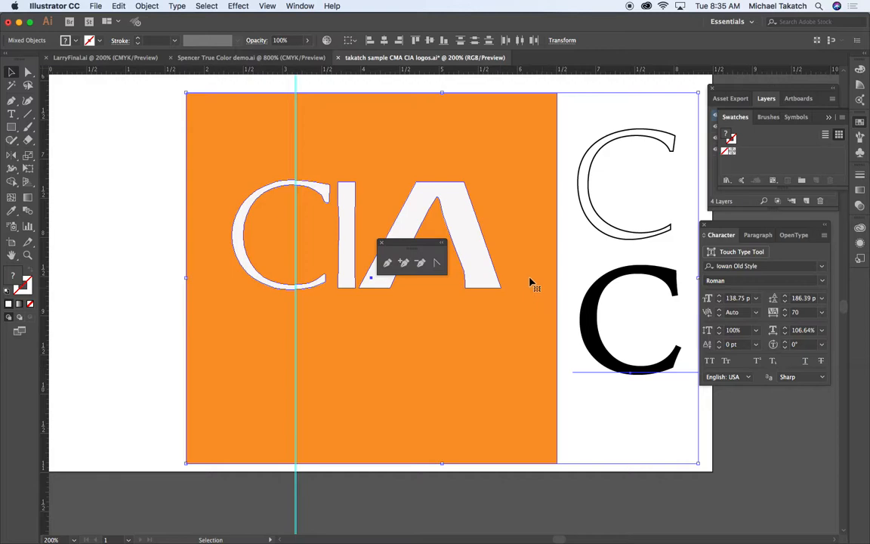
{"action": "left_click_drag", "start_coordinate": [601, 88], "coordinate": [654, 382]}
{"action": "left_click_drag", "start_coordinate": [597, 348], "coordinate": [763, 438]}
Step: Start exporting the orange square with its letters as a selection and browse the destination to the "FINAL CMA CIA logos in AI" folder
{"action": "left_click_drag", "start_coordinate": [559, 87], "coordinate": [179, 470]}
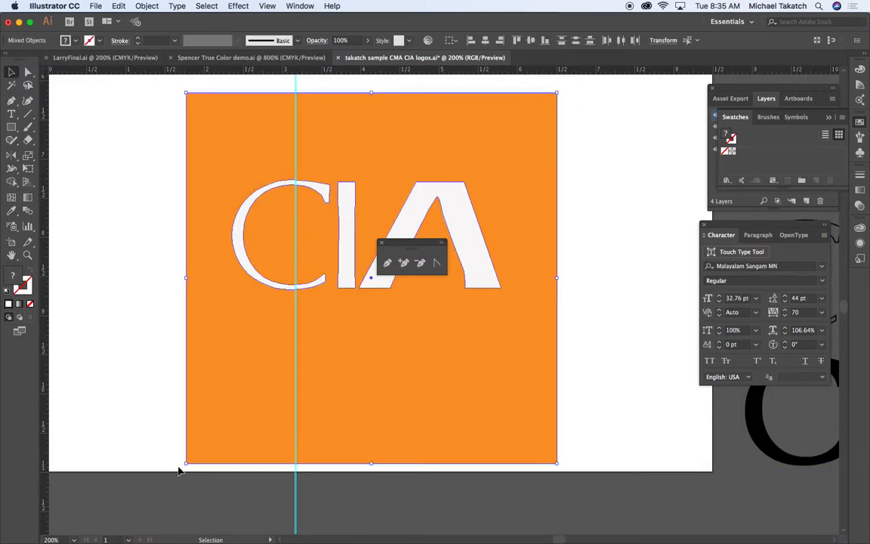
{"action": "left_click", "coordinate": [91, 6]}
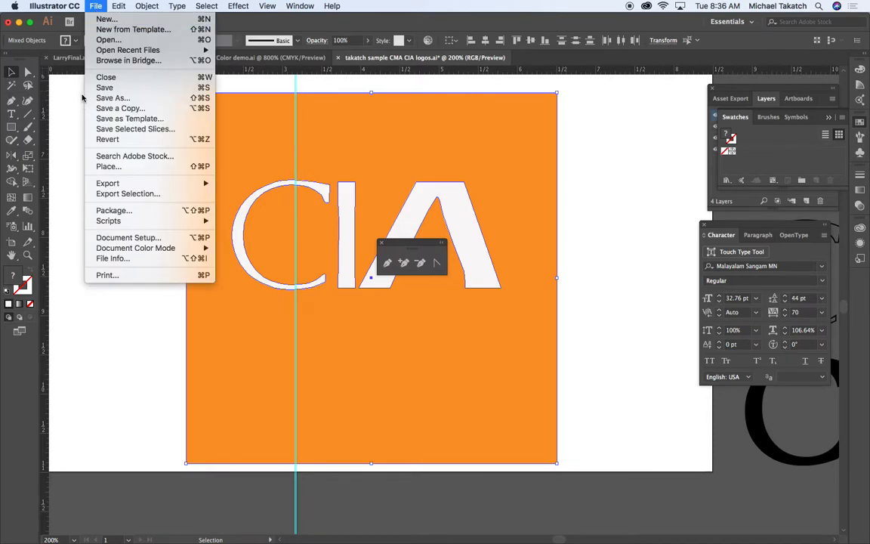
{"action": "left_click", "coordinate": [110, 194]}
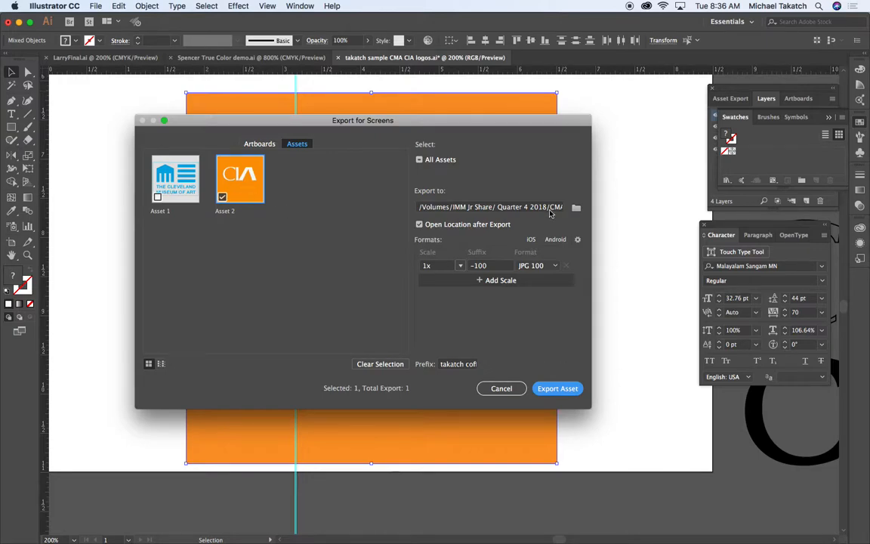
{"action": "left_click", "coordinate": [575, 207]}
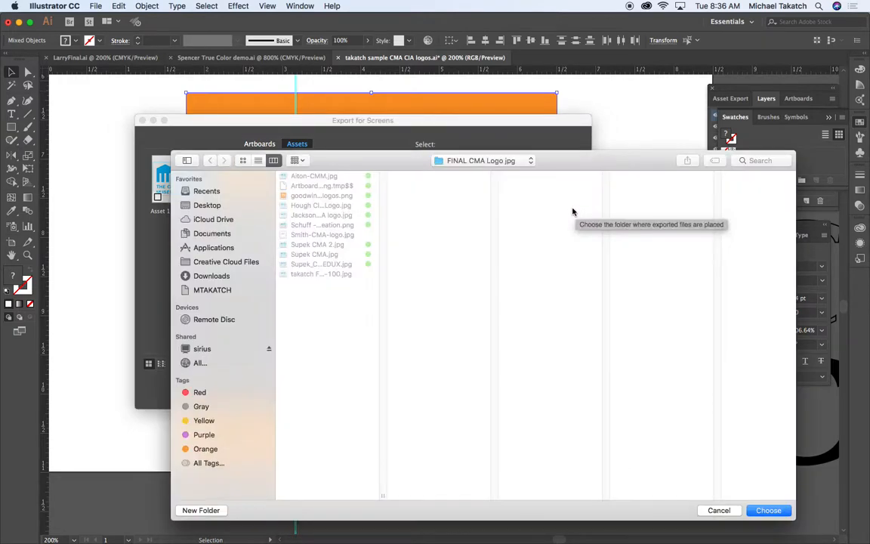
{"action": "left_click", "coordinate": [502, 161]}
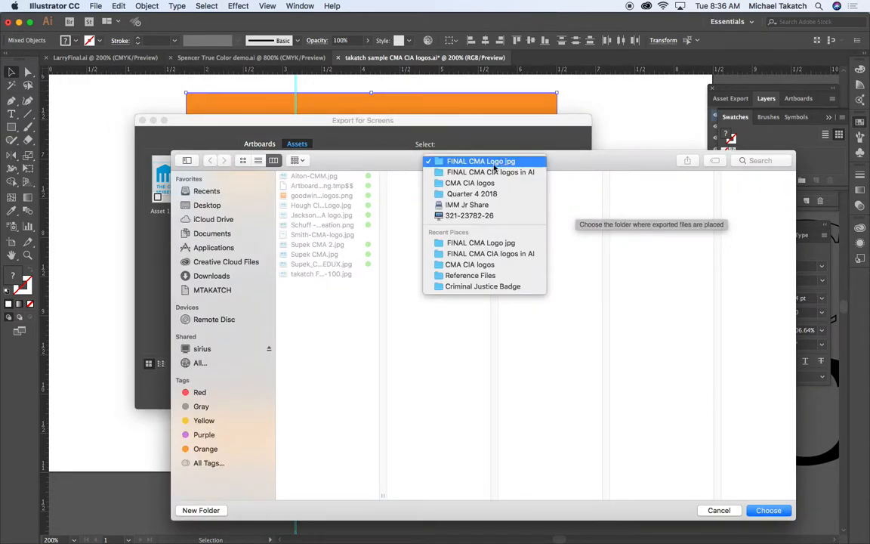
{"action": "left_click", "coordinate": [490, 172]}
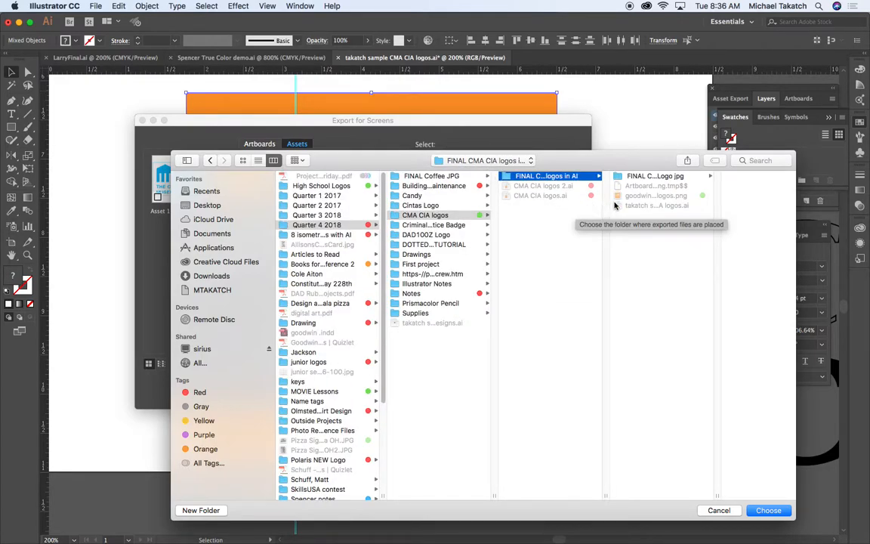
Step: Create a new folder named "FINAL CIA Logo jpg" and choose it as the export destination
{"action": "left_click_drag", "start_coordinate": [718, 493], "coordinate": [771, 483]}
{"action": "left_click", "coordinate": [201, 511]}
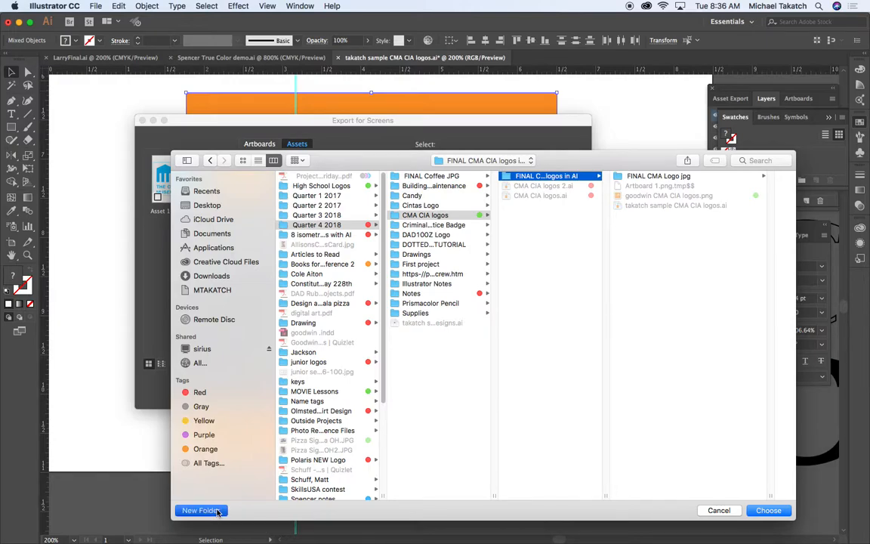
{"action": "key", "text": "BackSpace"}
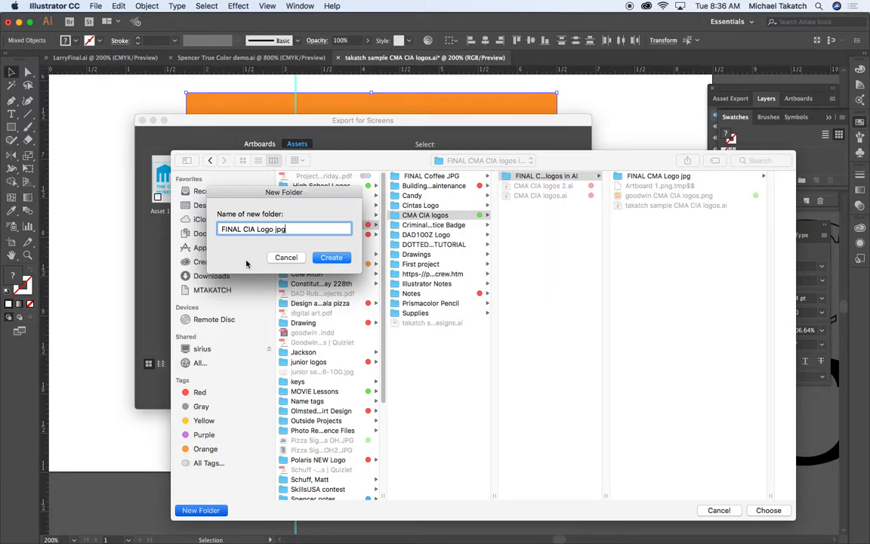
{"action": "left_click_drag", "start_coordinate": [293, 230], "coordinate": [240, 228]}
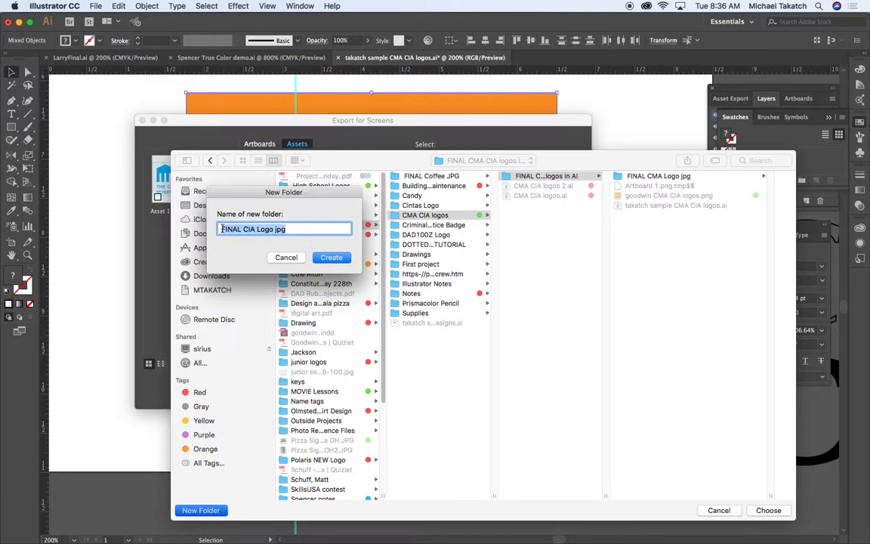
{"action": "left_click", "coordinate": [330, 258]}
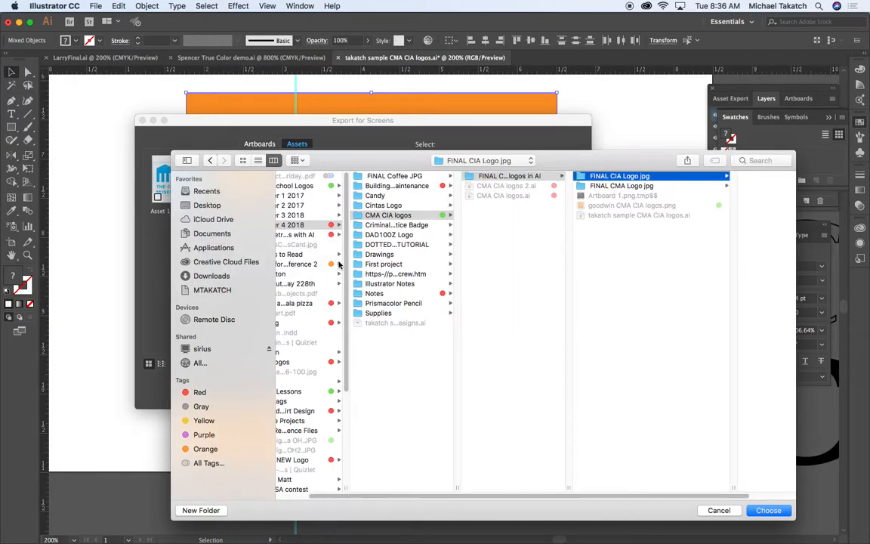
{"action": "left_click", "coordinate": [768, 510]}
Step: Set the export prefix to the designer's surname followed by "FINAL CIA Logo jpg" and export the CIA logo asset
{"action": "left_click", "coordinate": [468, 364]}
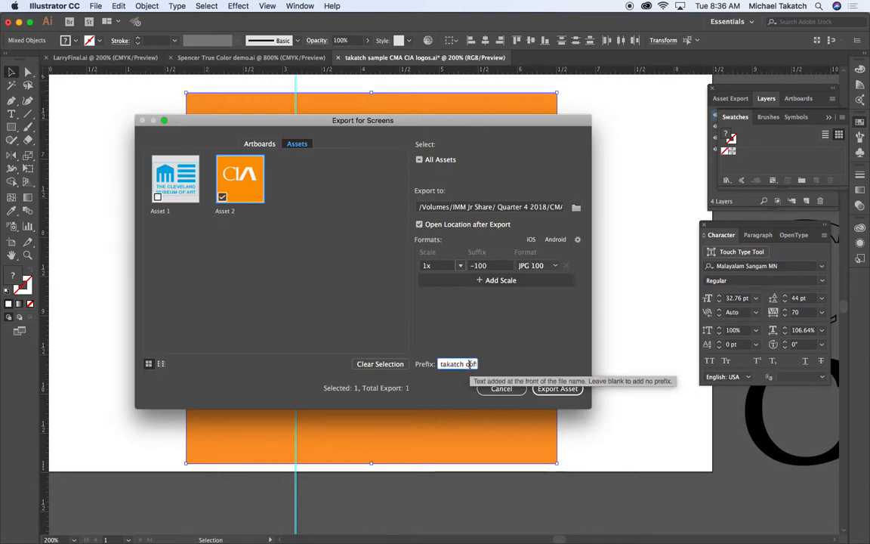
{"action": "triple_click", "coordinate": [470, 363]}
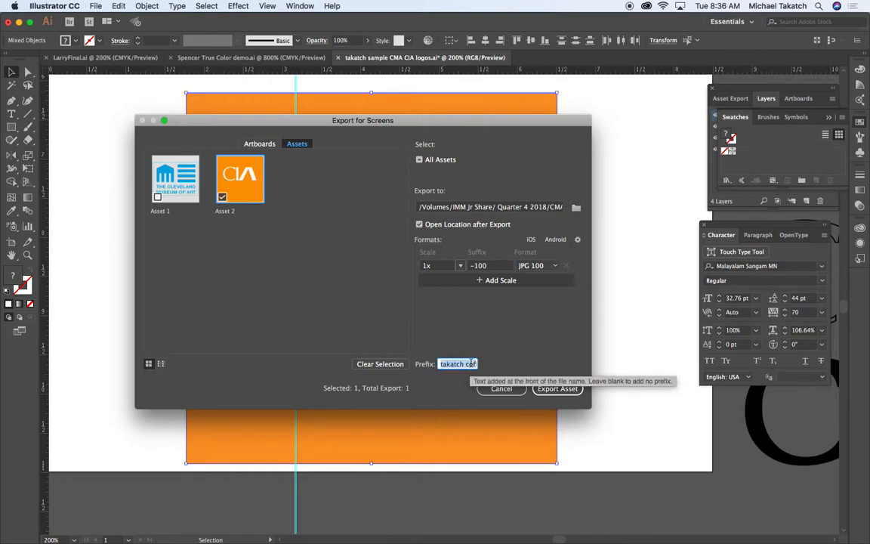
{"action": "key", "text": "Right"}
{"action": "left_click", "coordinate": [444, 364]}
{"action": "key", "text": "Left"}
{"action": "key", "text": "Left"}
{"action": "key", "text": "Left"}
{"action": "key", "text": "Left"}
{"action": "key", "text": "Left"}
{"action": "key", "text": "Left"}
{"action": "type", "text": "takatc"}
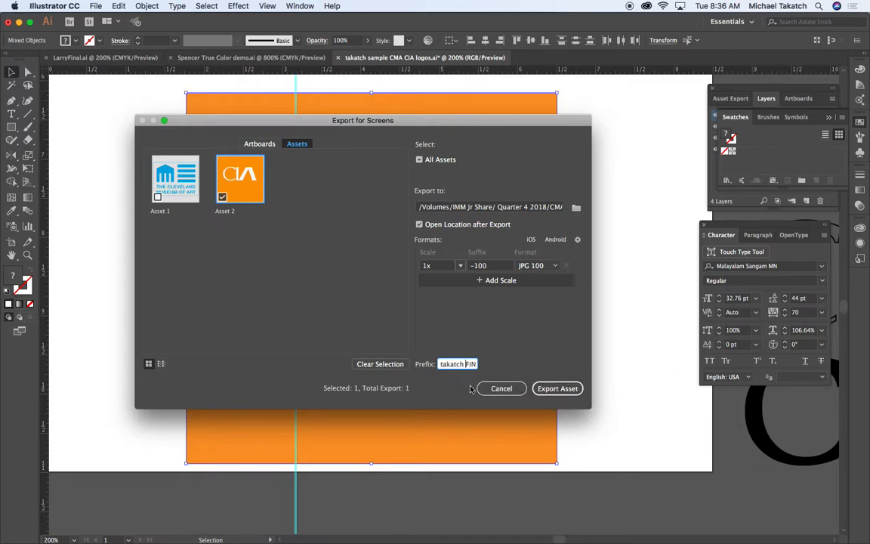
{"action": "left_click", "coordinate": [555, 388]}
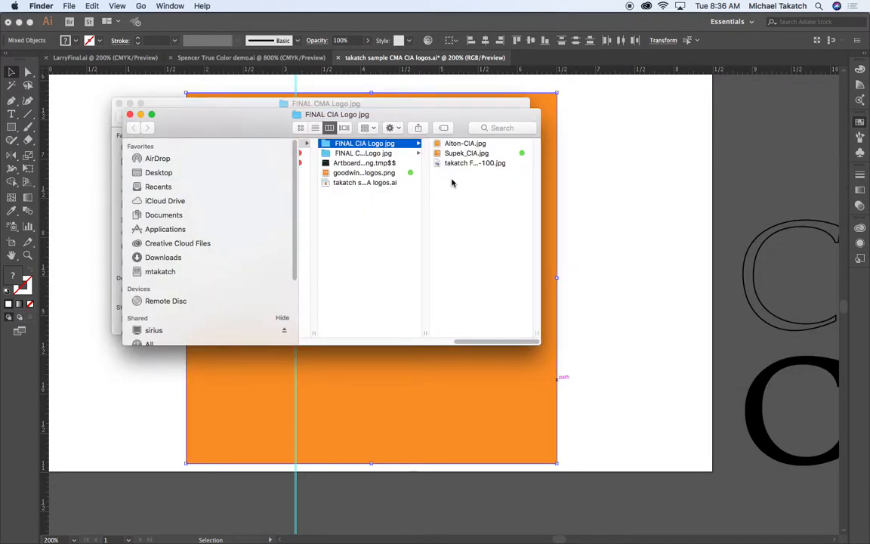
Step: Preview the exported CIA logo JPG in Finder, close the preview and return to Illustrator
{"action": "left_click", "coordinate": [459, 166]}
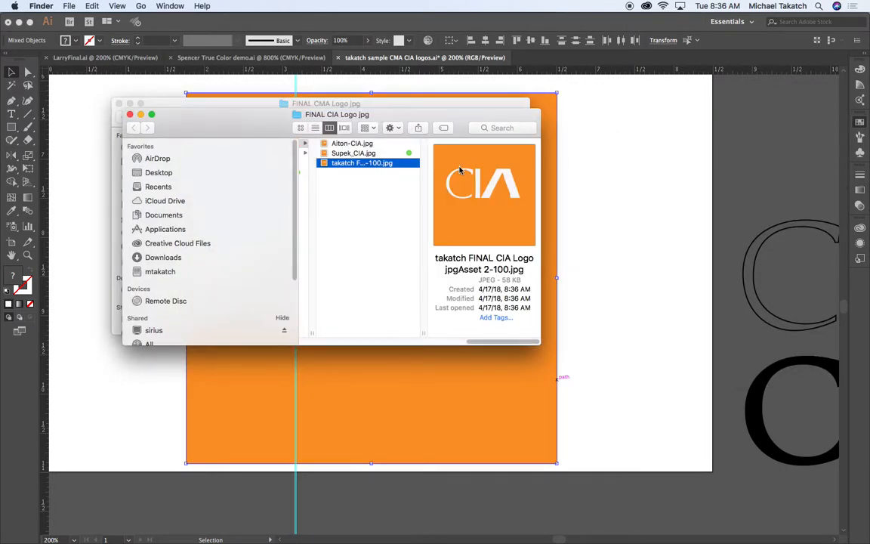
{"action": "key", "text": "space"}
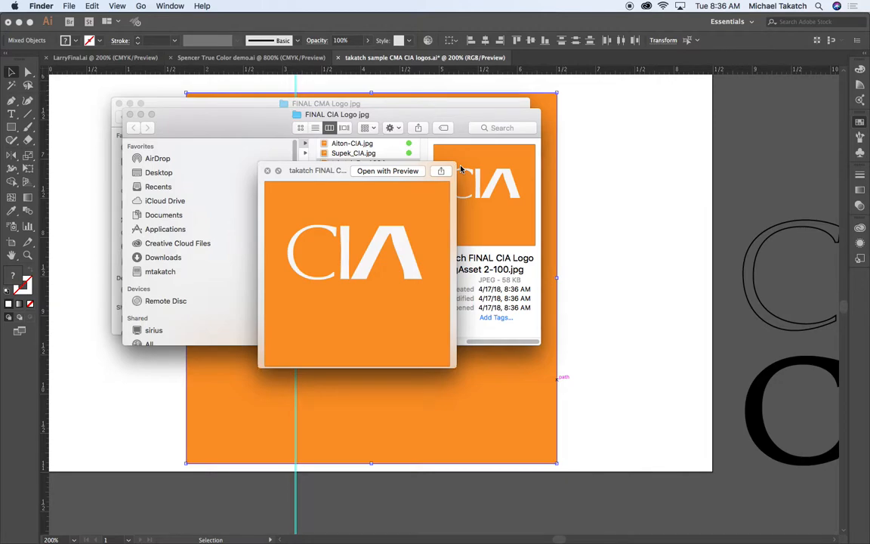
{"action": "key", "text": "space"}
{"action": "left_click", "coordinate": [562, 183]}
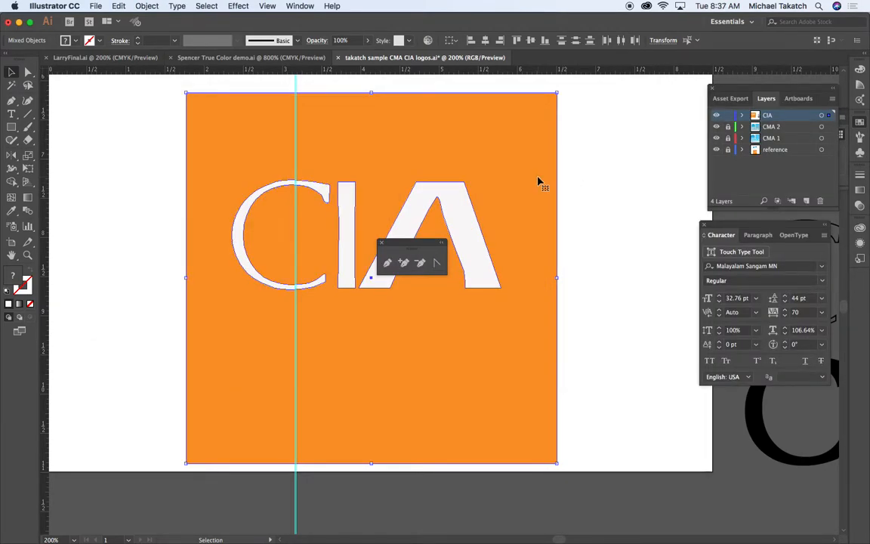
Step: Hide the rulers and switch the document to full screen mode without menus and panels
{"action": "key", "text": "super+r"}
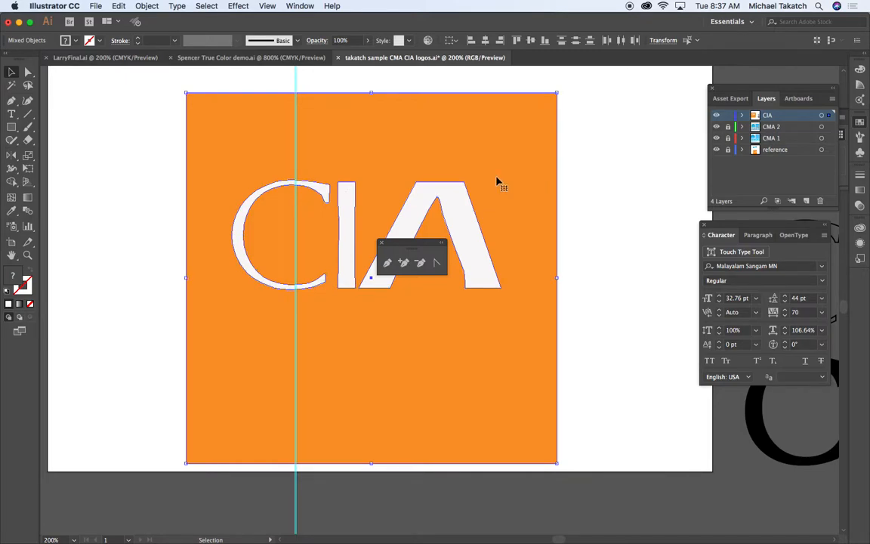
{"action": "key", "text": "f"}
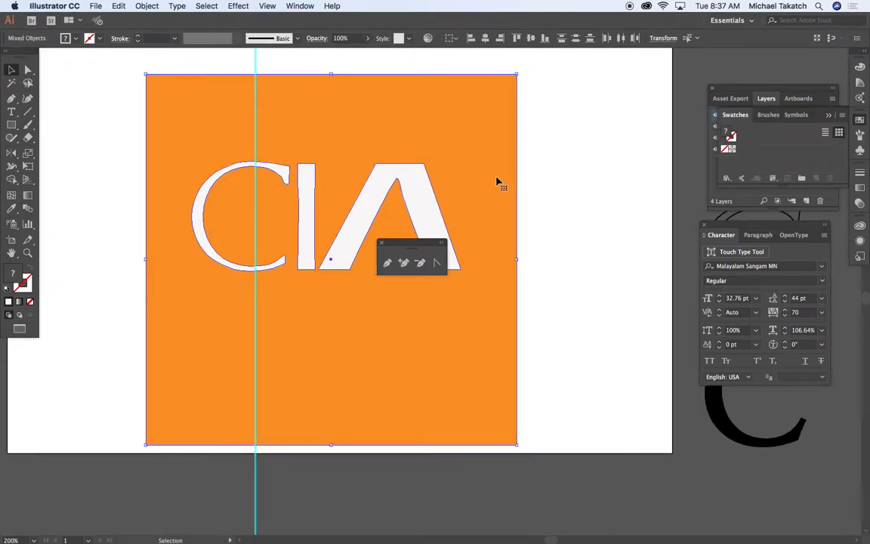
{"action": "key", "text": "f"}
{"action": "key", "text": "ctrl+z"}
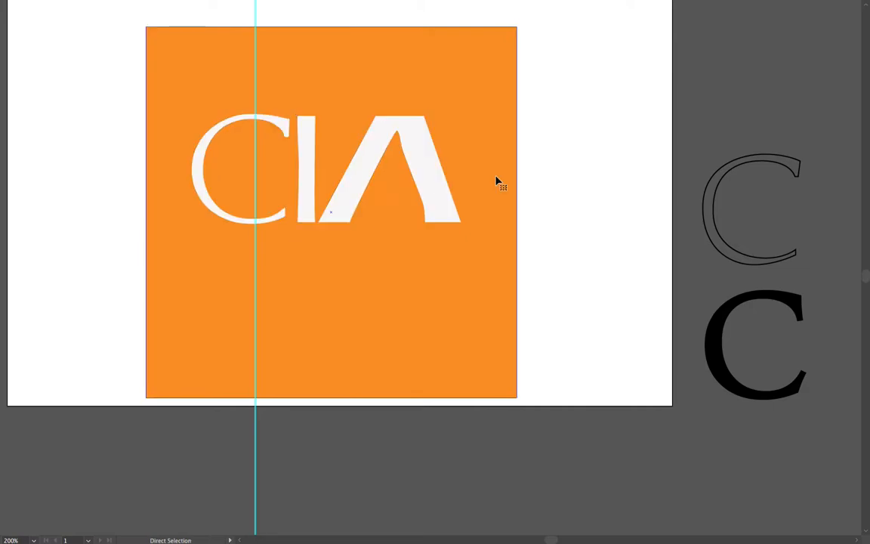
{"action": "key", "text": "ctrl+shift+z"}
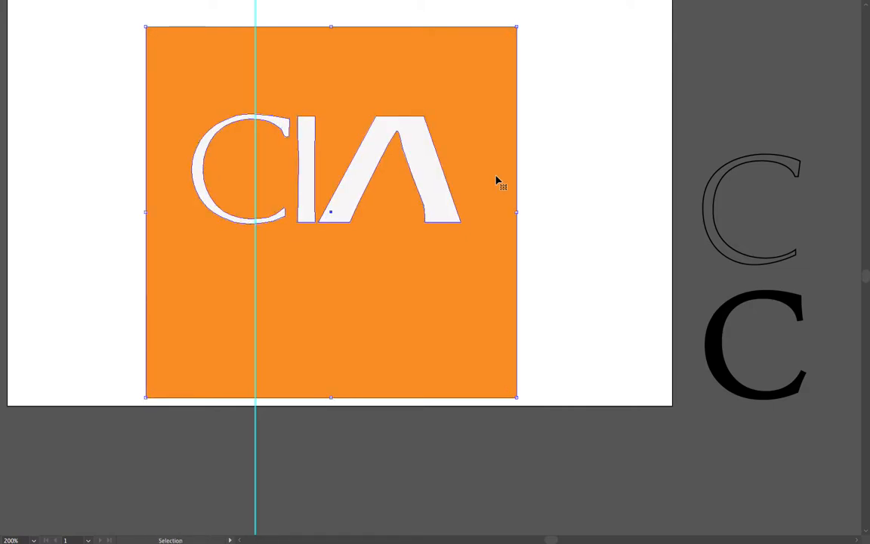
{"action": "key", "text": "a"}
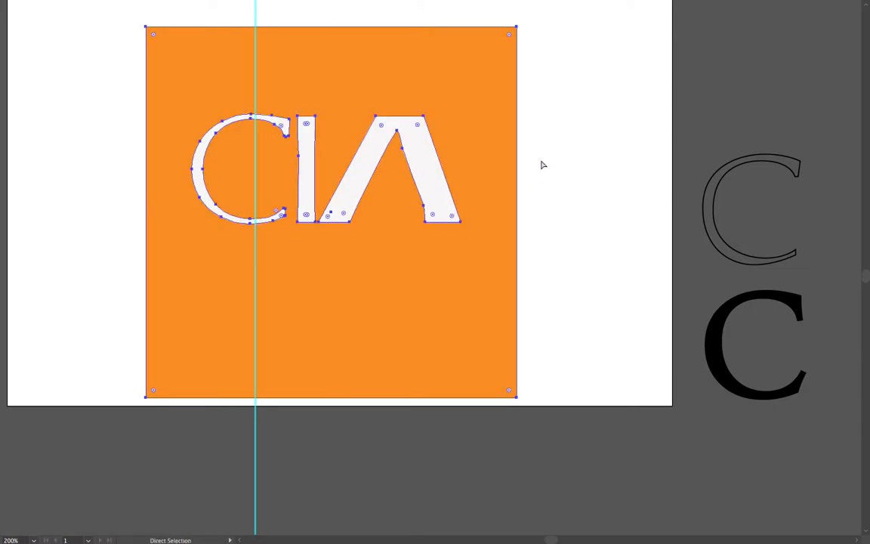
{"action": "key", "text": "v"}
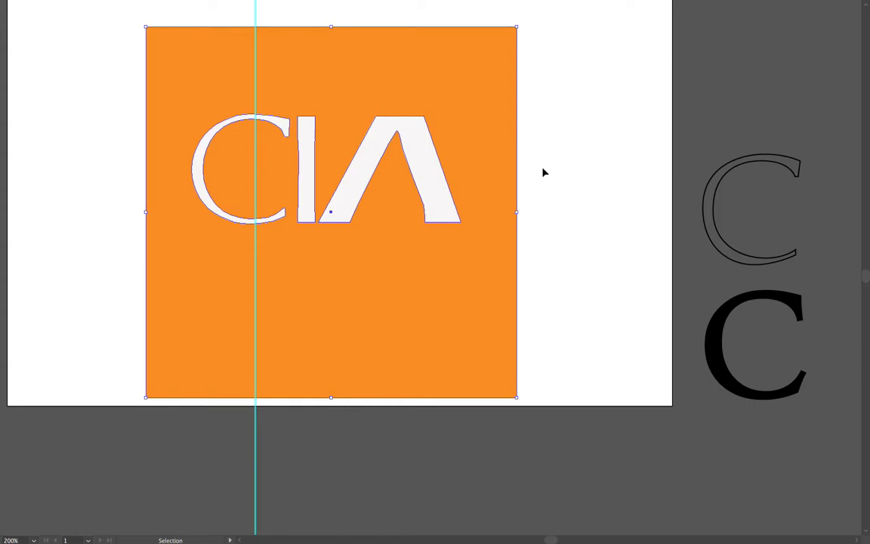